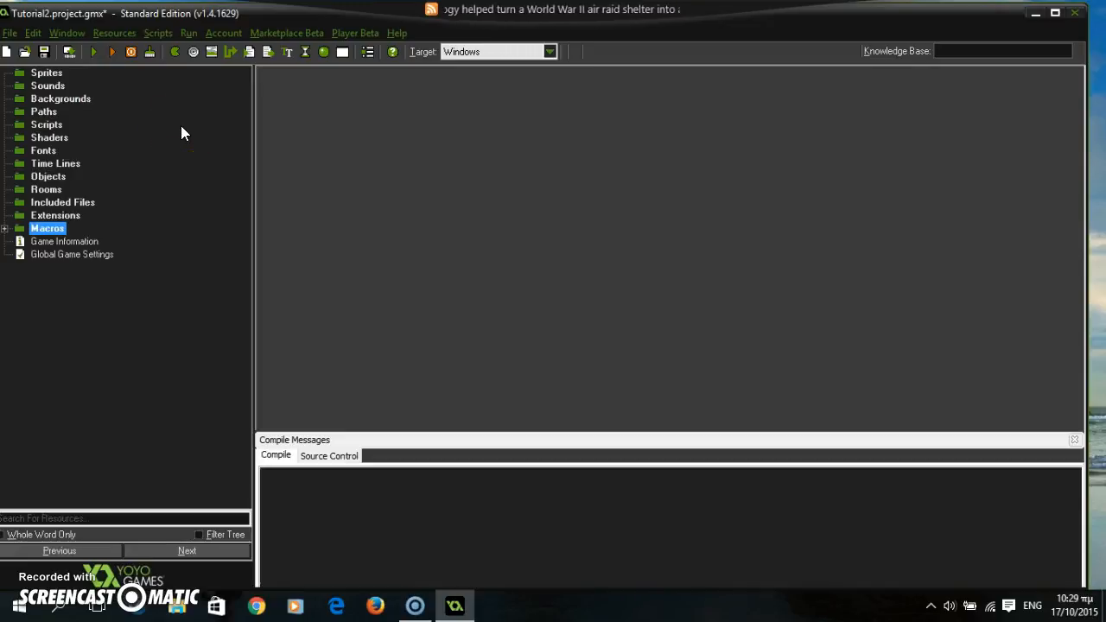
- Maximize the program window and add a new sprite named spr_newButton
left_click(157, 133)
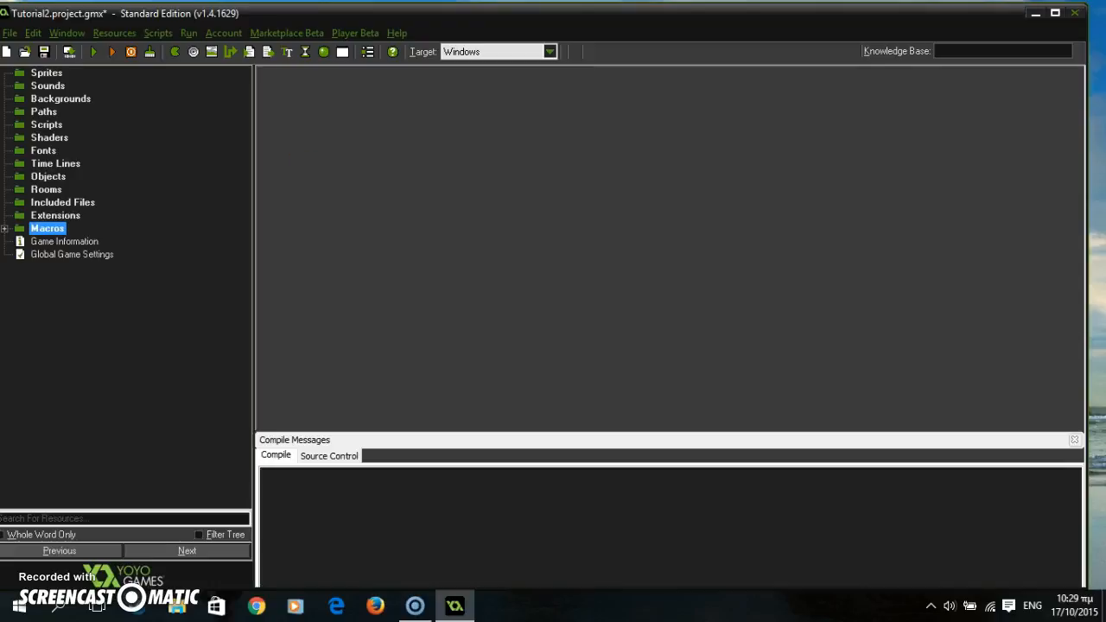
left_click(1055, 13)
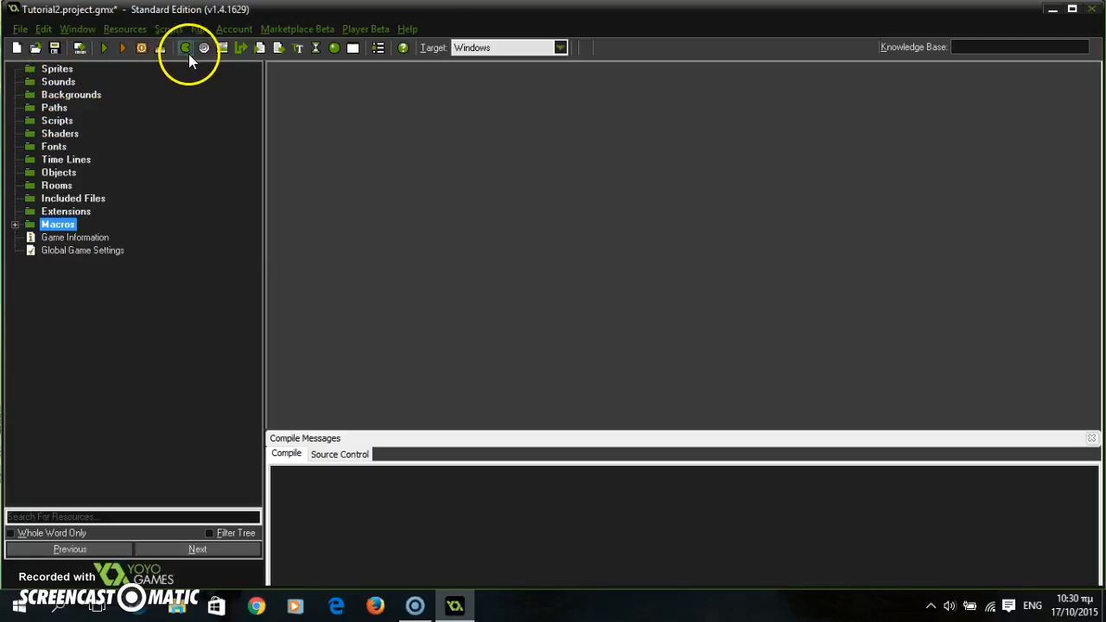
right_click(57, 69)
left_click(60, 83)
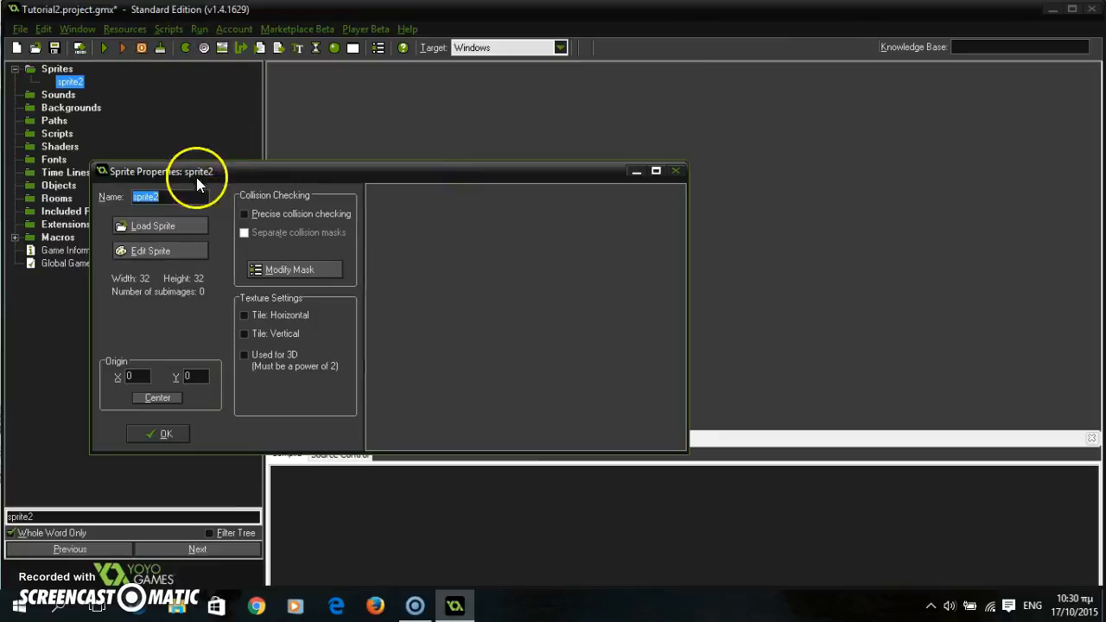
key("BackSpace")
type("spr")
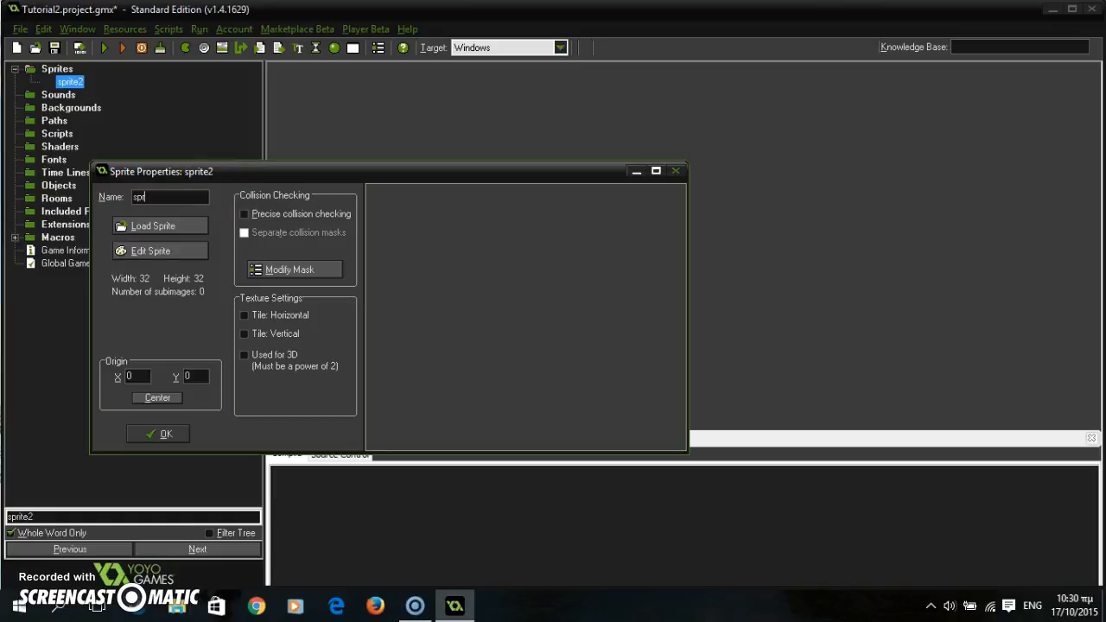
type("_newButton")
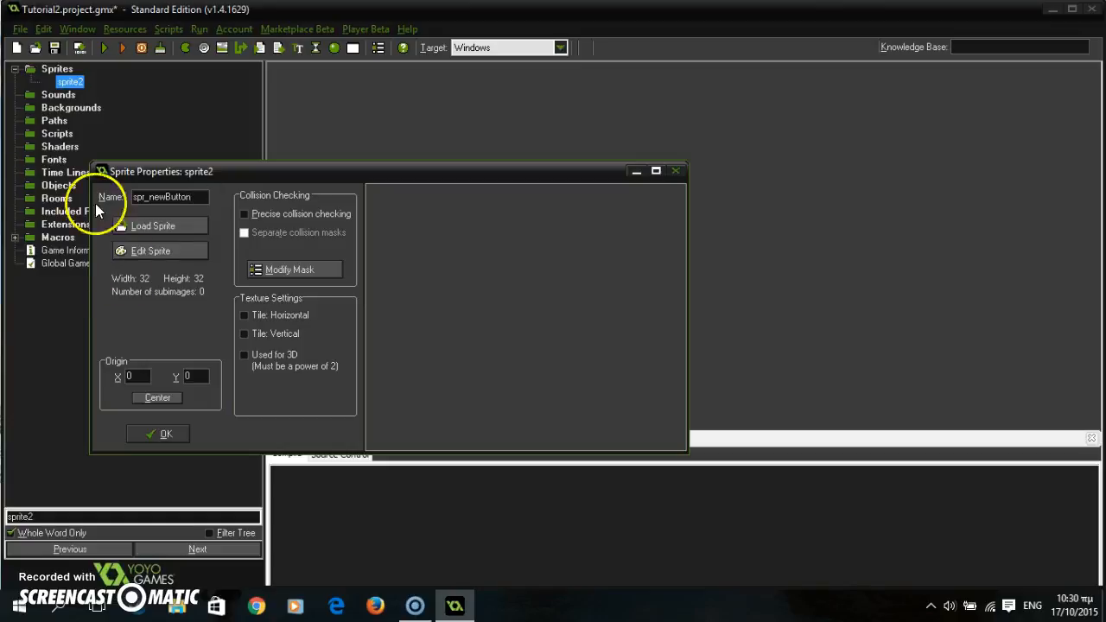
- Create a blank image for spr_newButton with a width of 200 and a height of 50
left_click(156, 250)
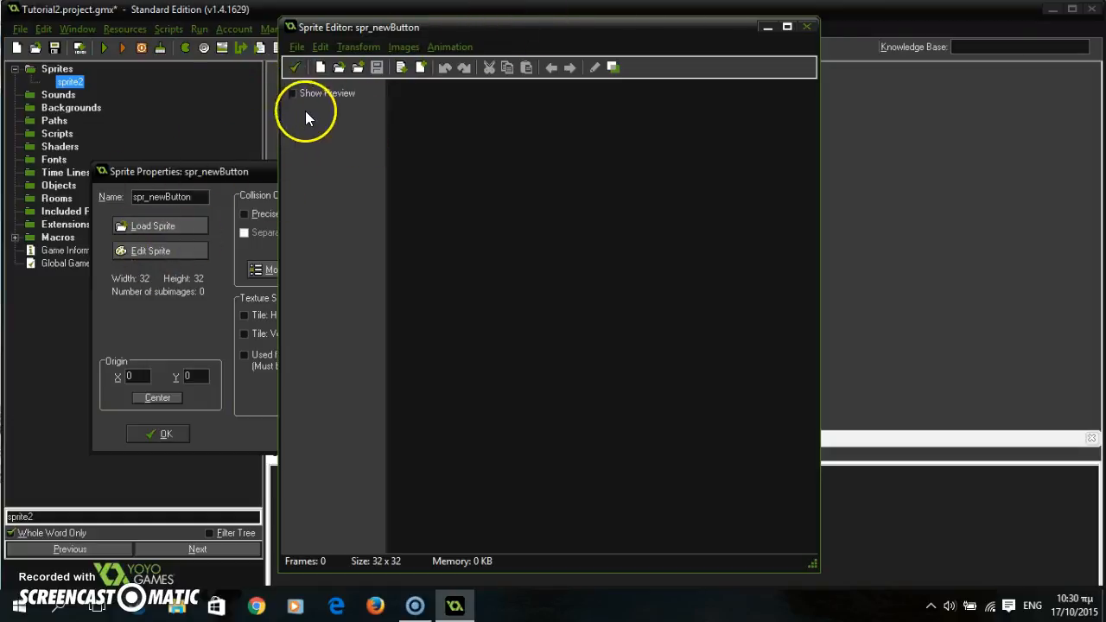
left_click(323, 70)
key("BackSpace")
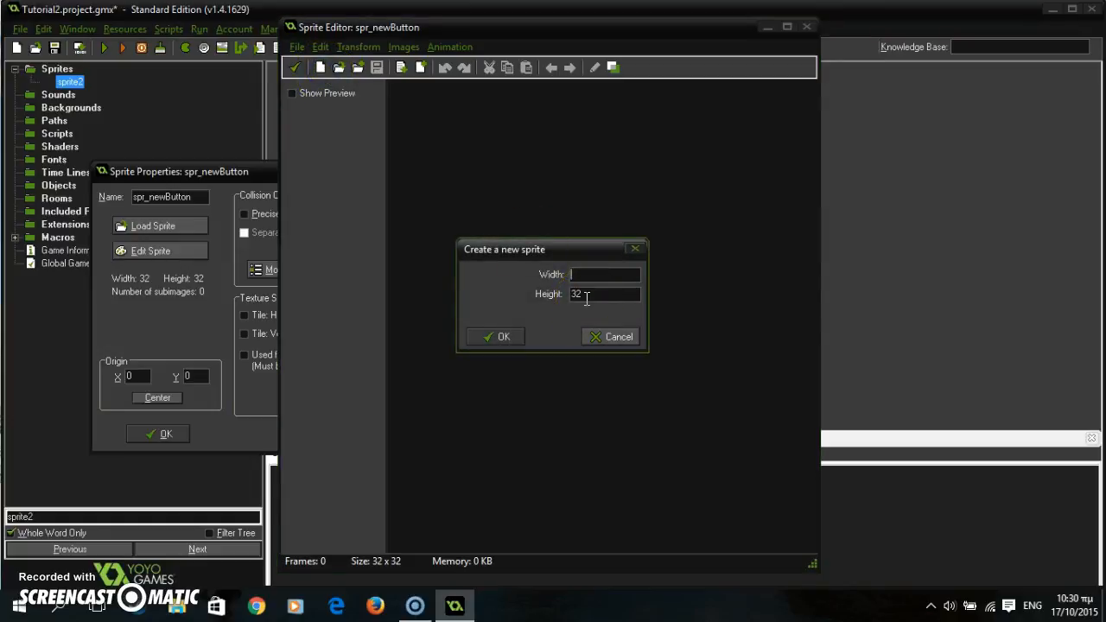
type("2000")
key("BackSpace")
left_click(605, 294)
key("BackSpace")
key("BackSpace")
type("50")
key("Return")
left_click(439, 19)
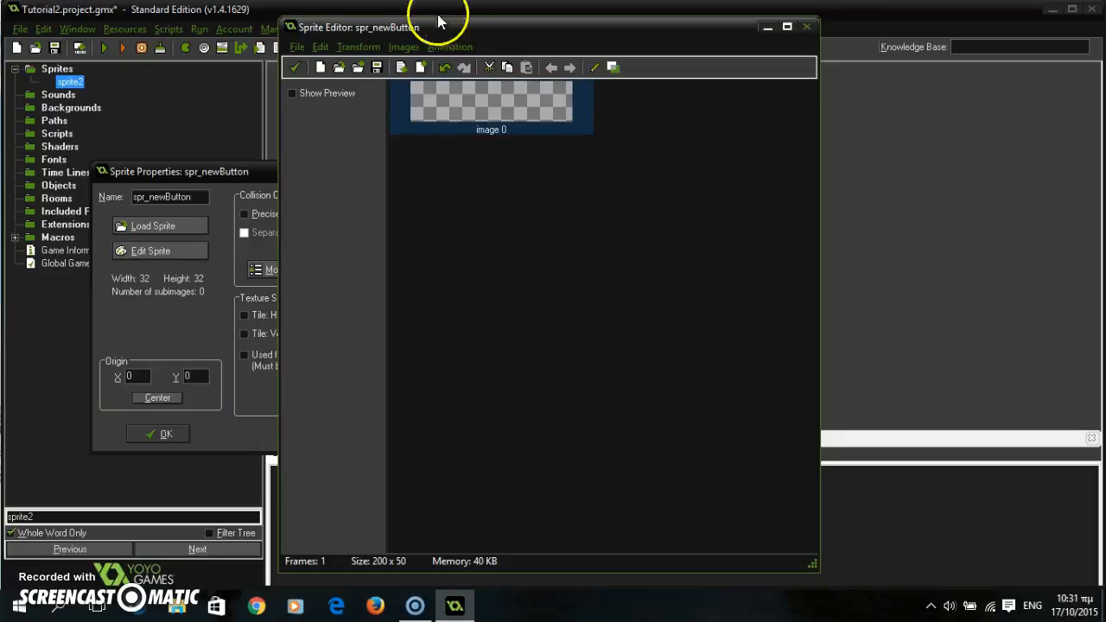
- Draw a rounded rectangle with a red outline and yellow fill across almost the entire blank image
double_click(520, 118)
scroll(503, 193, "up", 3)
scroll(503, 193, "down", 3)
scroll(502, 194, "up", 2)
scroll(502, 194, "down", 1)
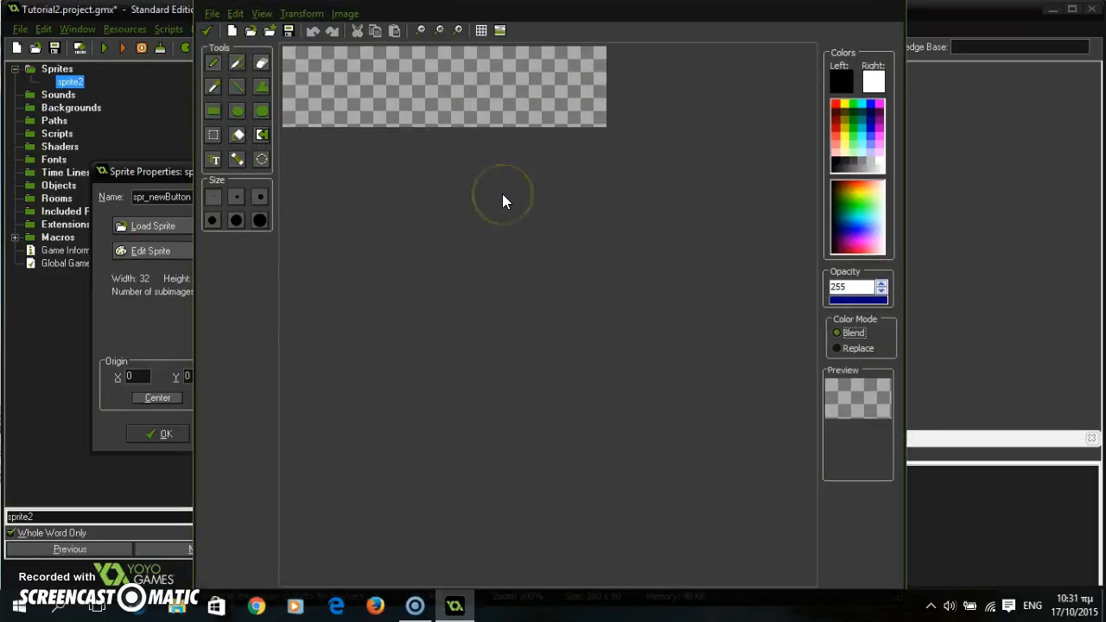
left_click(263, 111)
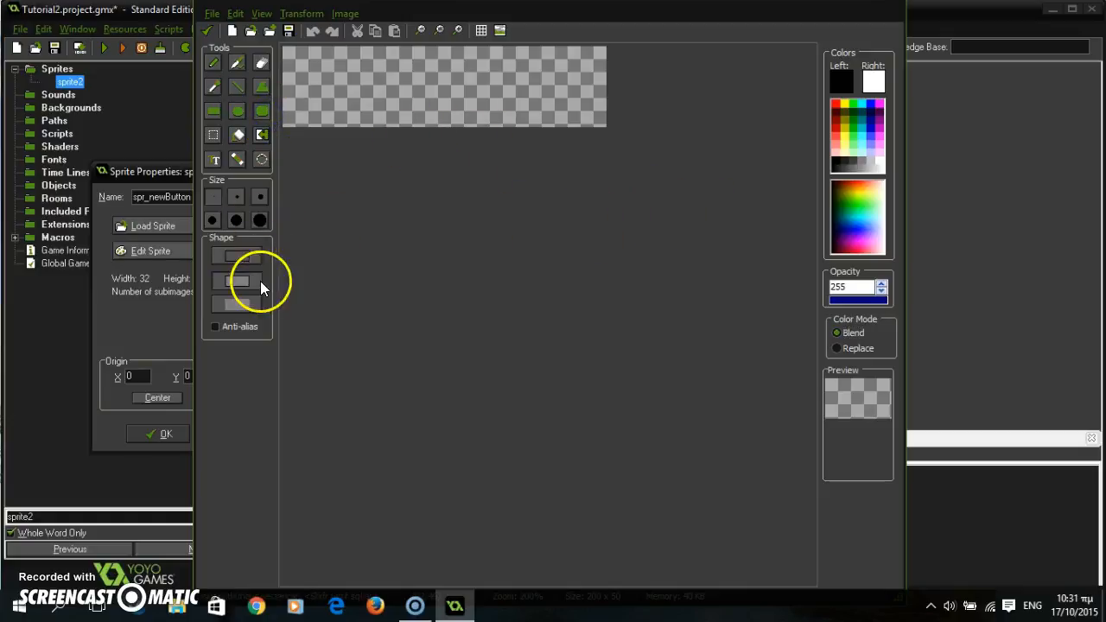
left_click(246, 280)
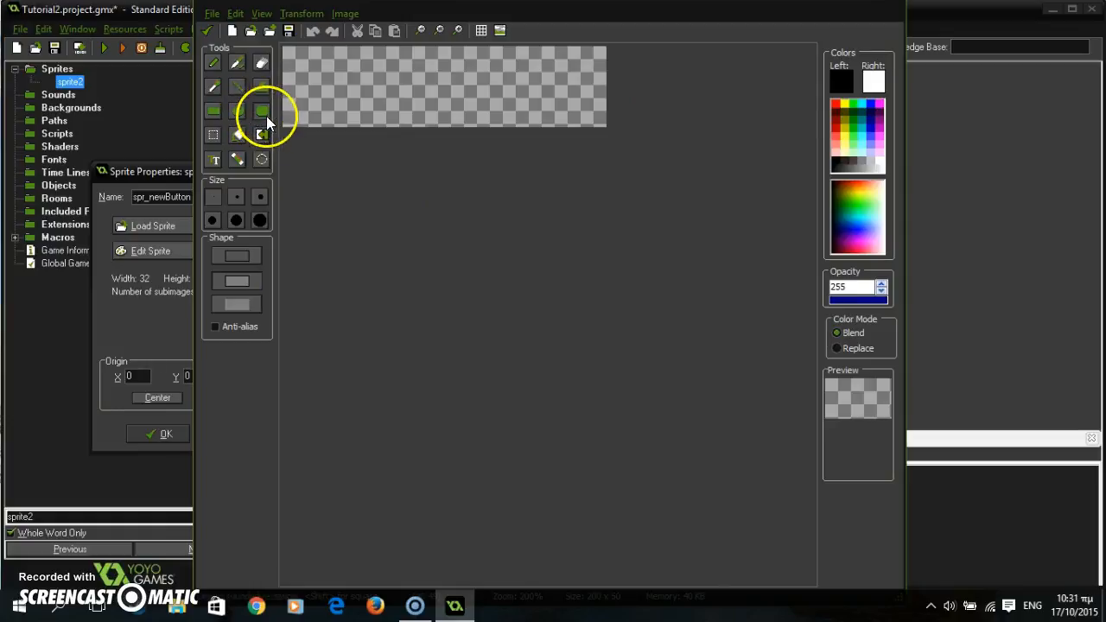
scroll(638, 138, "up", 2)
scroll(637, 141, "down", 2)
scroll(637, 141, "up", 1)
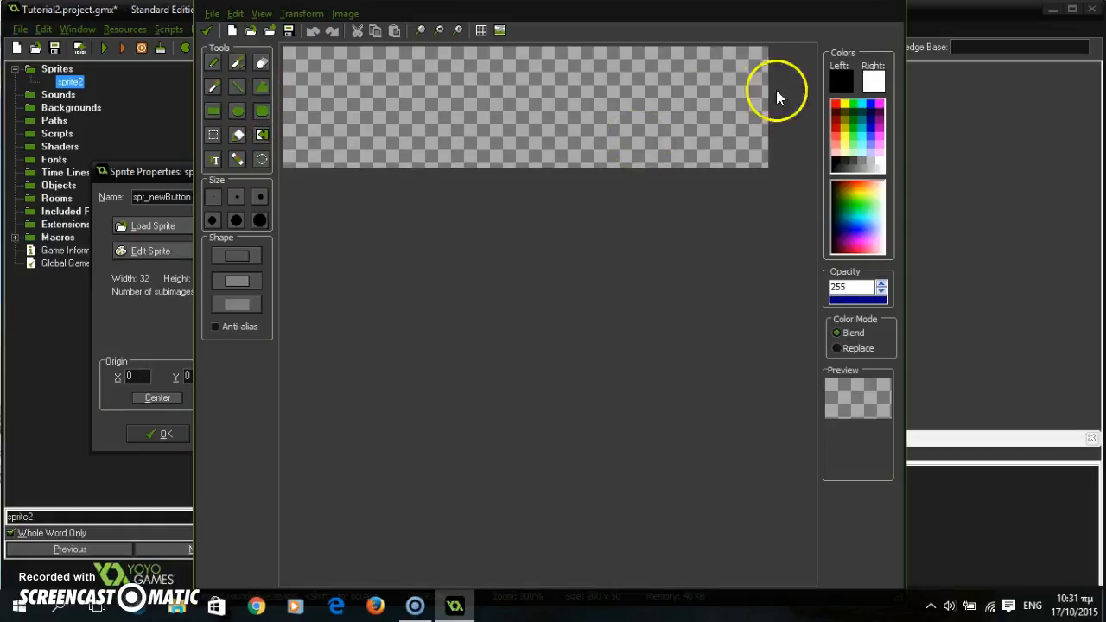
left_click(837, 102)
right_click(845, 102)
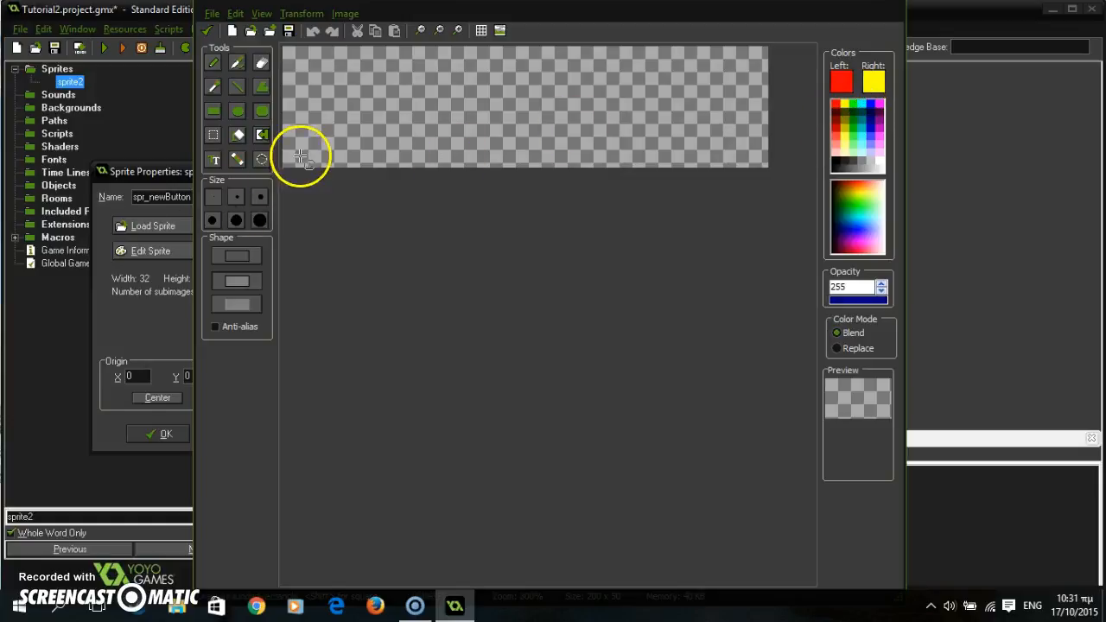
mouse_move(286, 165)
left_mouse_down()
mouse_move(791, 49)
mouse_move(768, 49)
left_mouse_up()
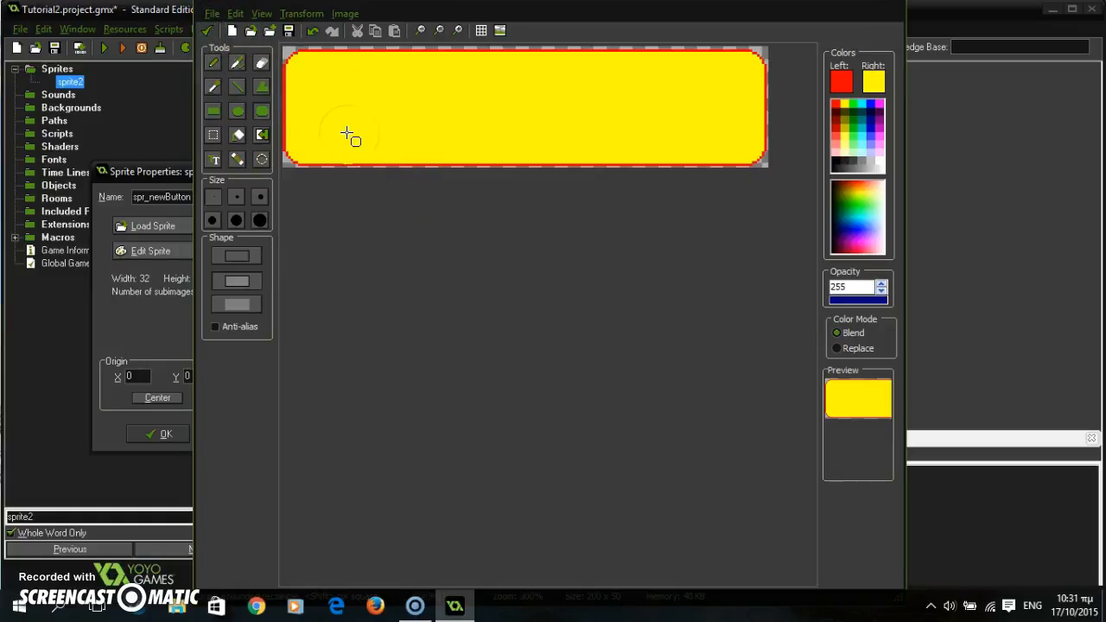
- Set the Text tool's font to bold Tahoma, size 20
left_click(215, 160)
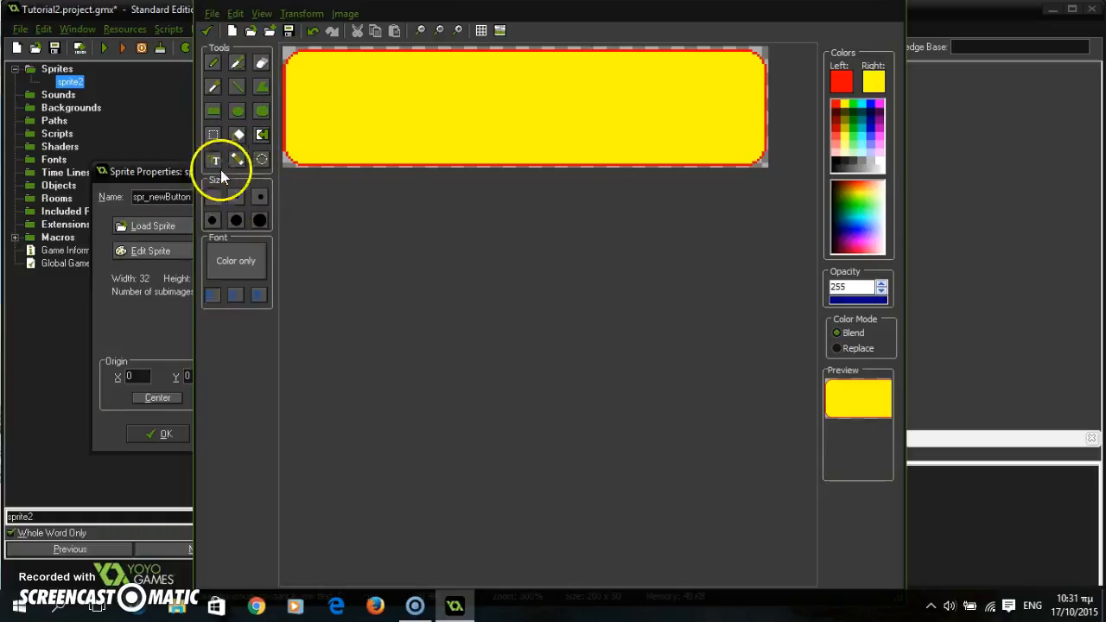
left_click(256, 250)
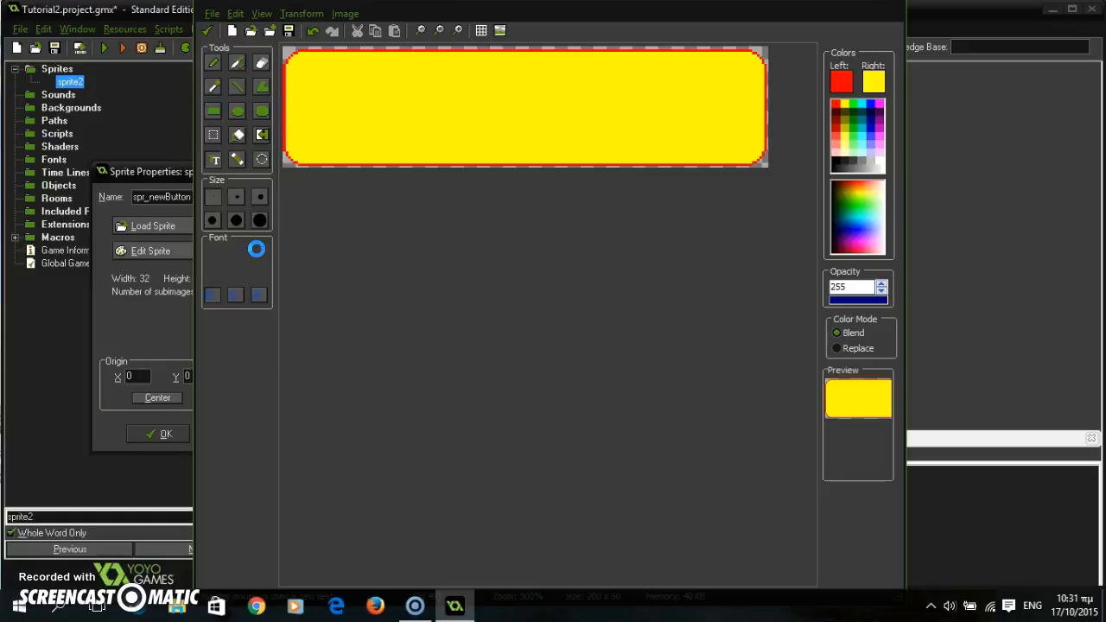
left_click(562, 202)
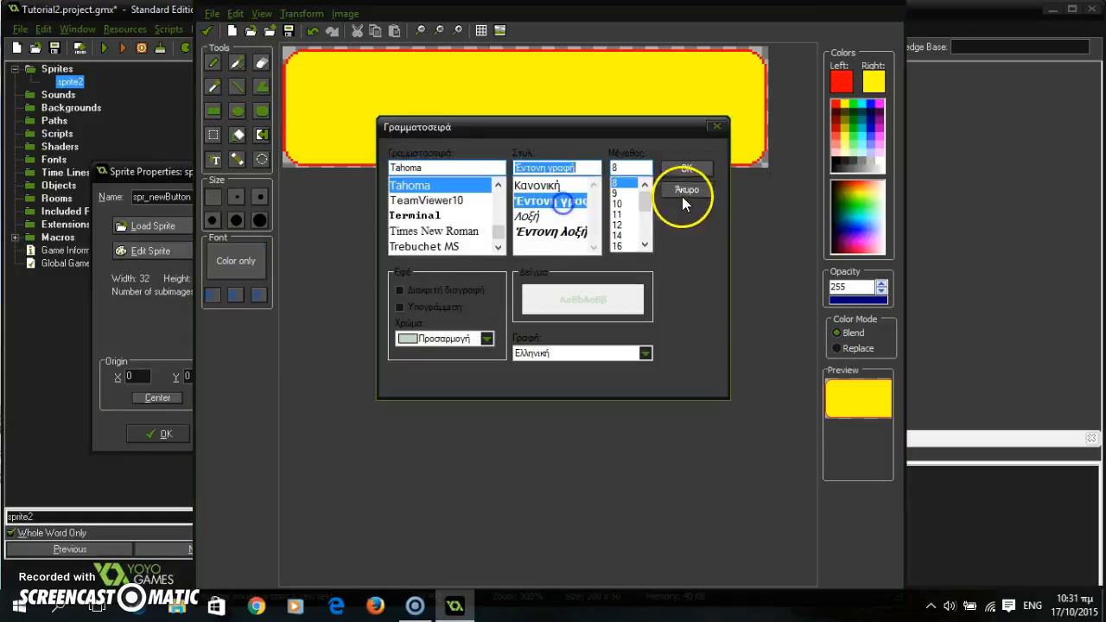
scroll(626, 244, "down", 1)
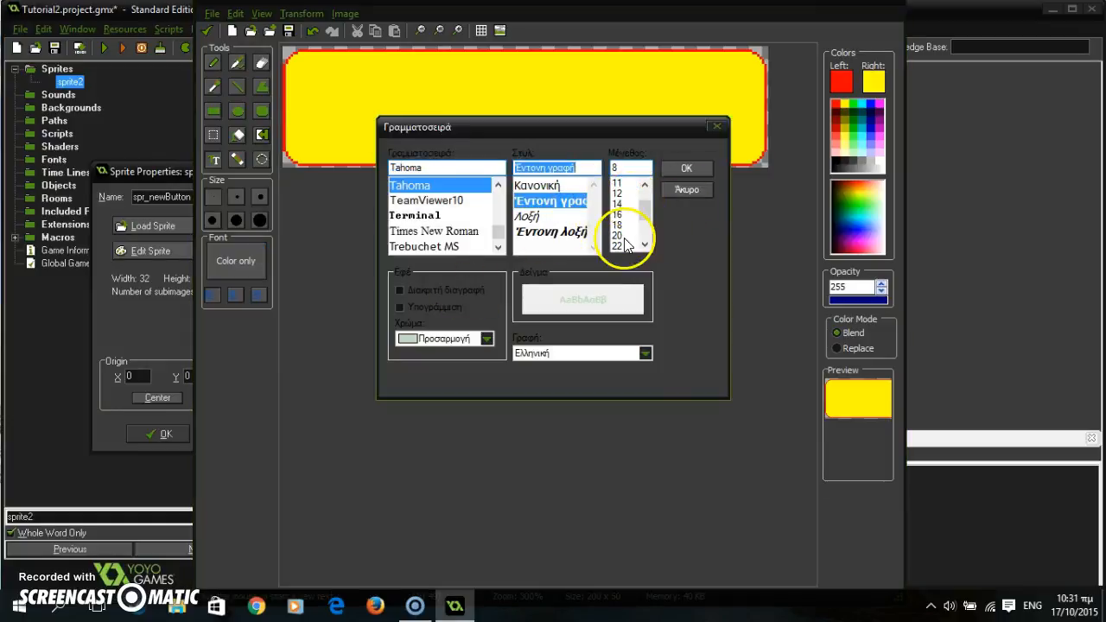
left_click(621, 237)
left_click(675, 166)
left_click(474, 97)
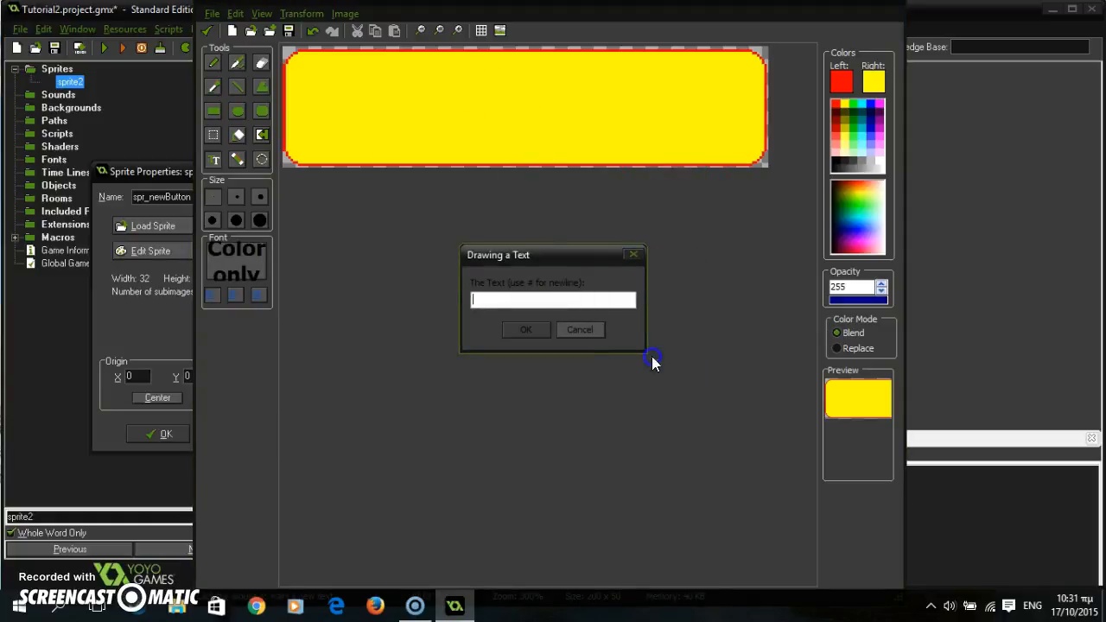
left_click(588, 329)
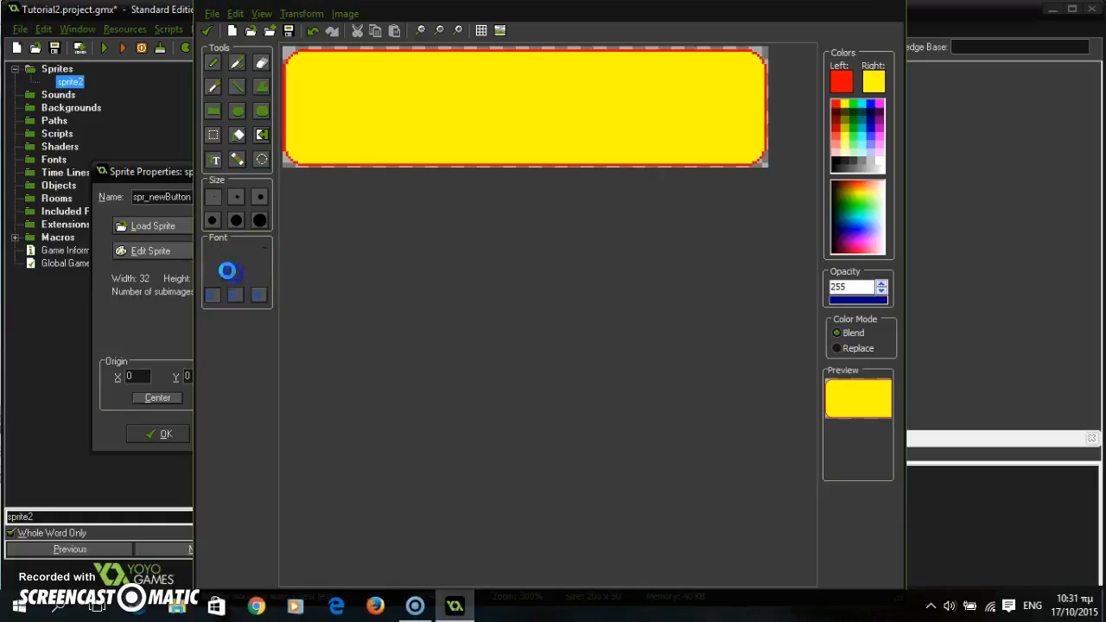
left_click(234, 272)
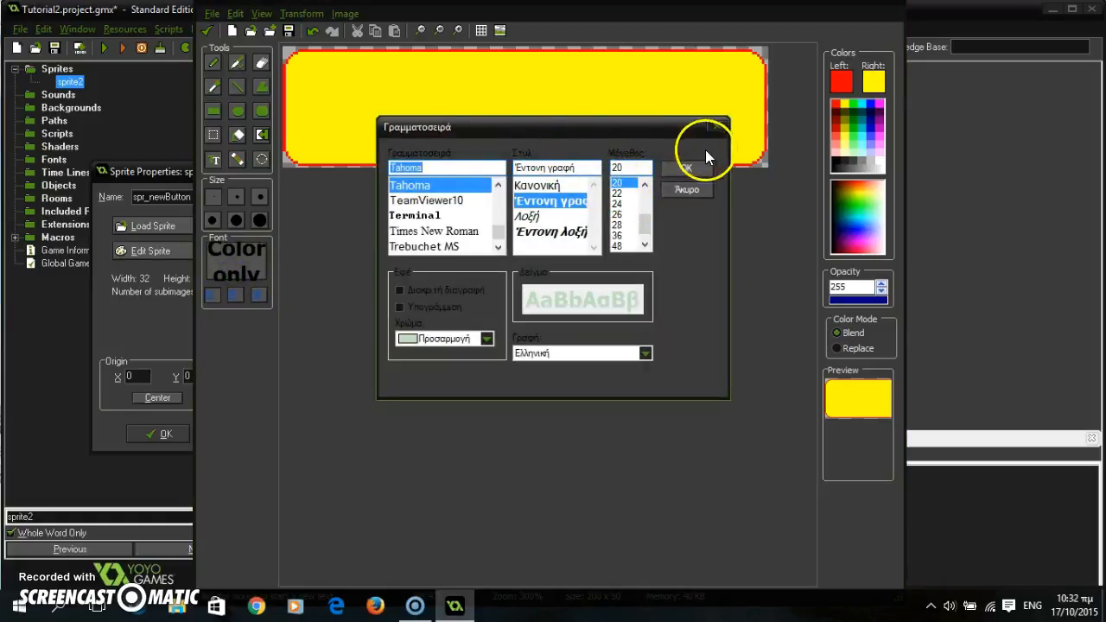
left_click(675, 168)
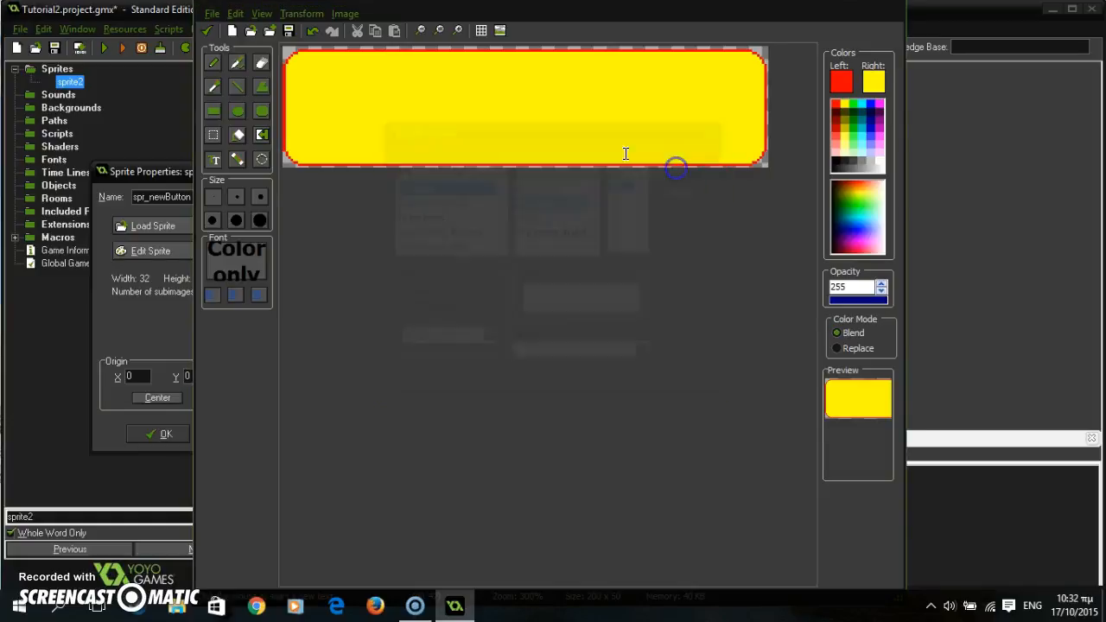
- Add the red text "New Game" to the yellow button and move it to the button's centre
left_click(380, 87)
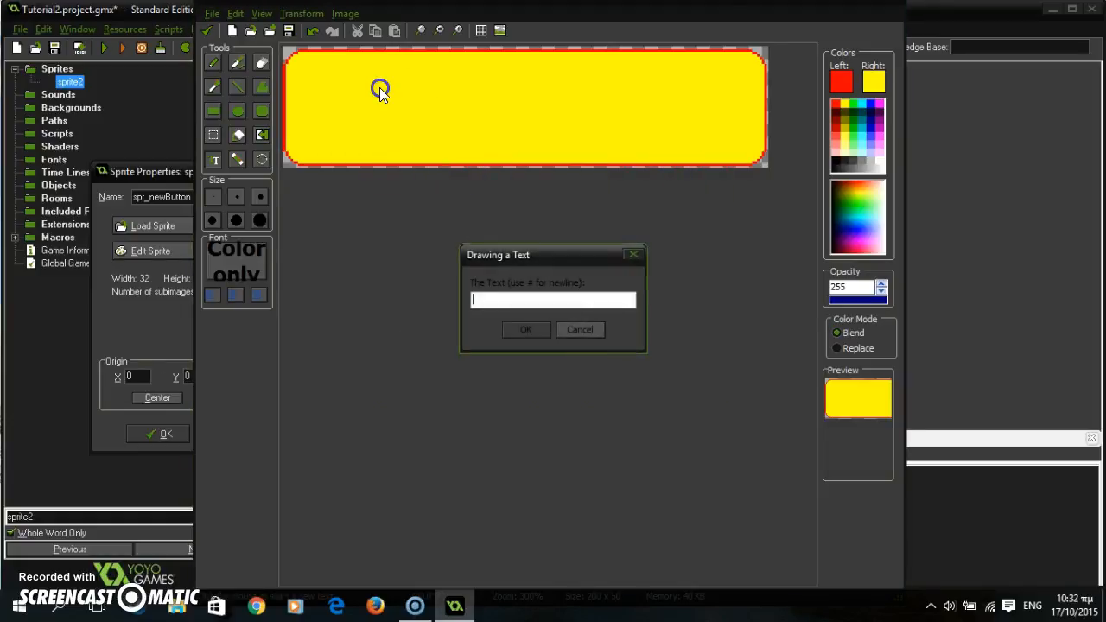
type("New Game")
key("Return")
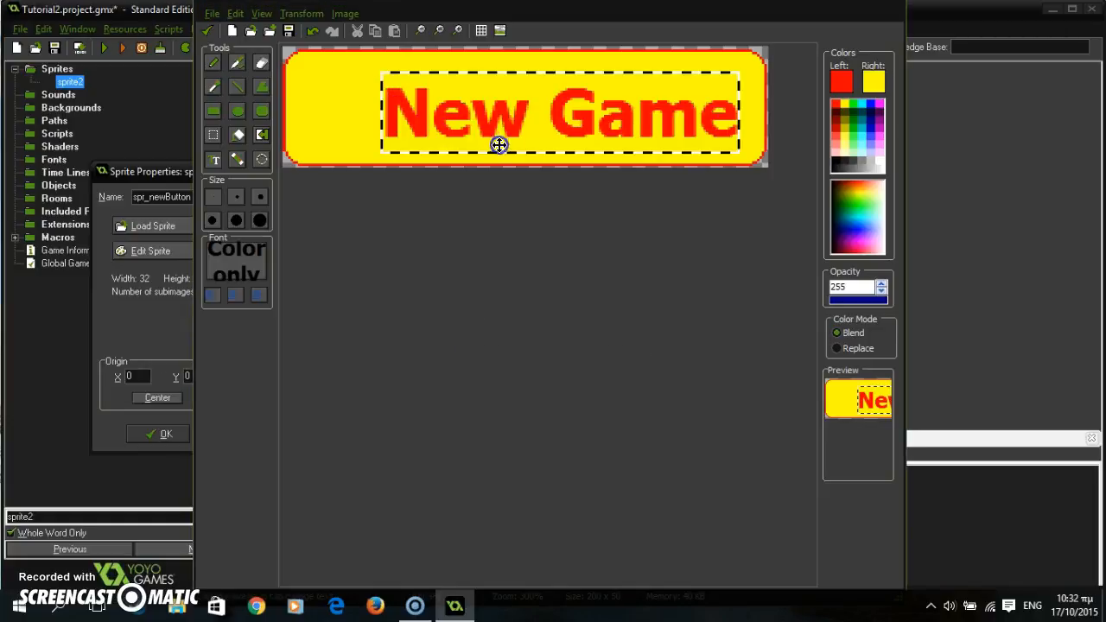
left_click_drag(514, 119, 479, 101)
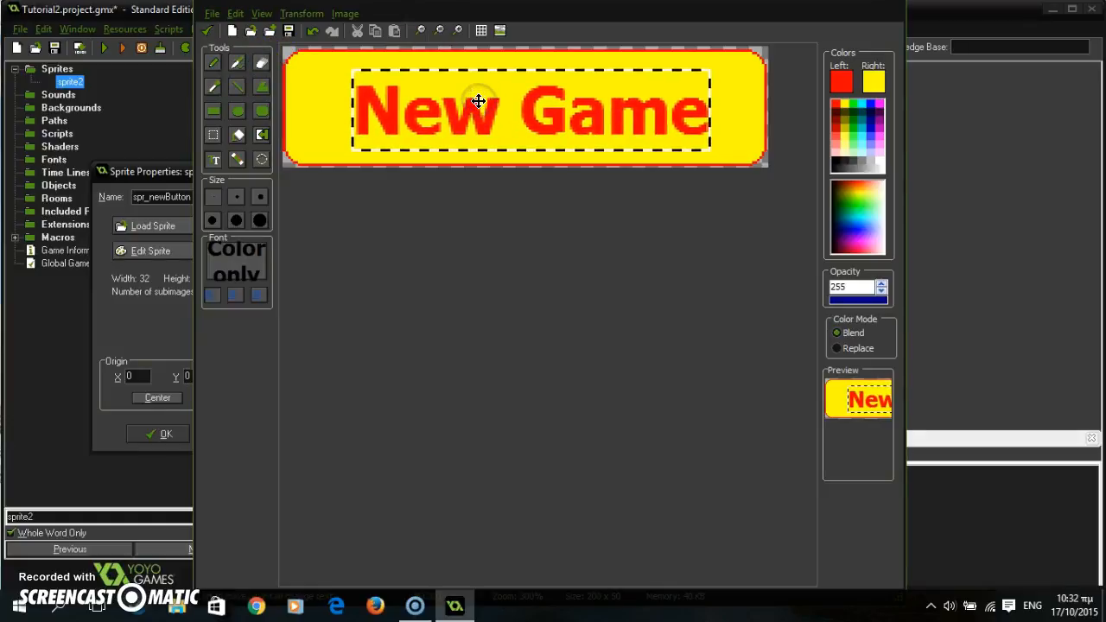
left_click(597, 163)
left_click(582, 163)
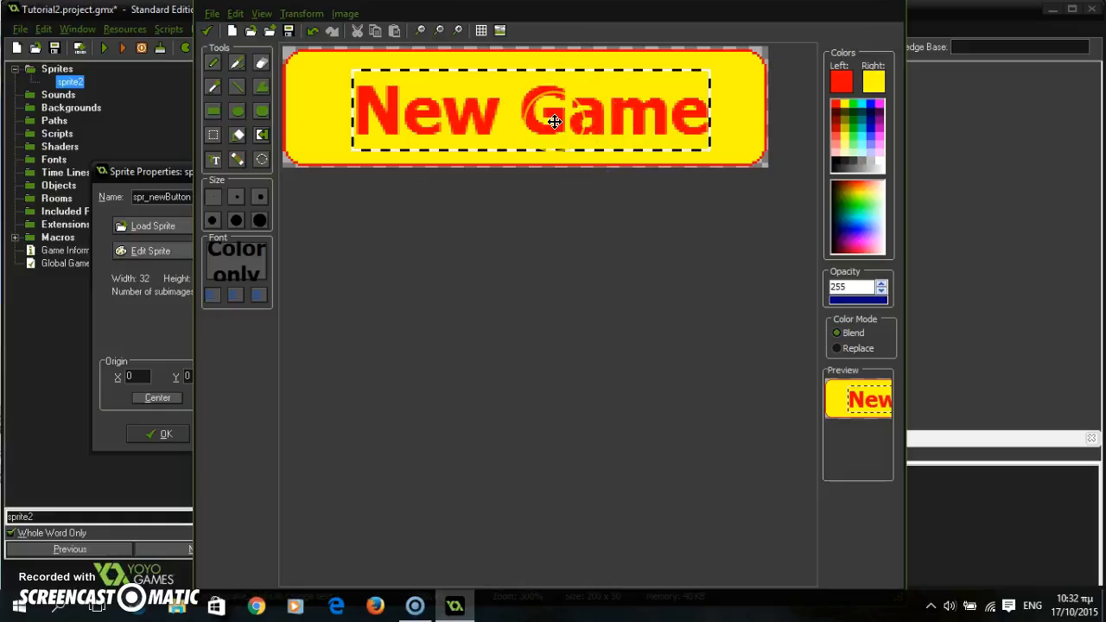
- Accept the finished button image and save the spr_newButton sprite's properties
left_click(212, 27)
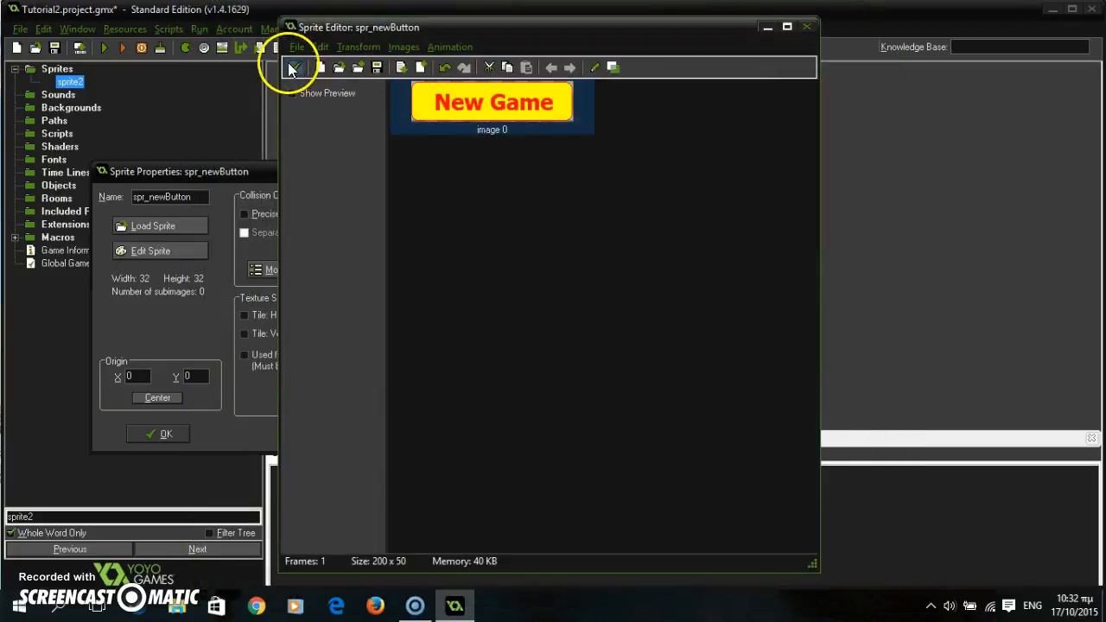
left_click(293, 67)
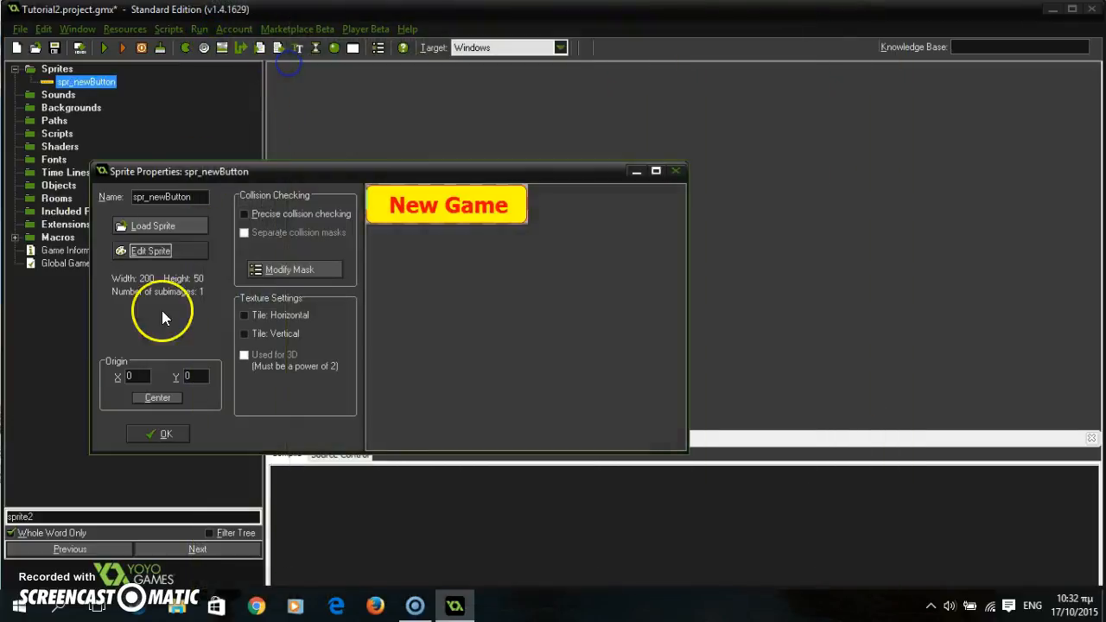
left_click(162, 434)
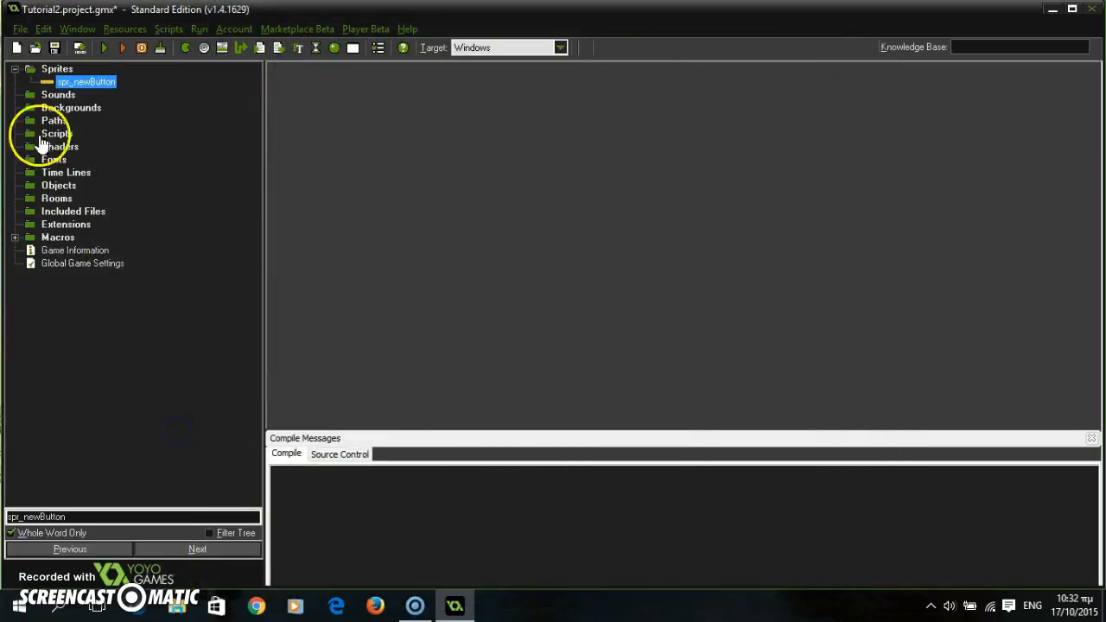
- Duplicate the spr_newButton sprite and name the copy spr_loadButton
right_click(106, 86)
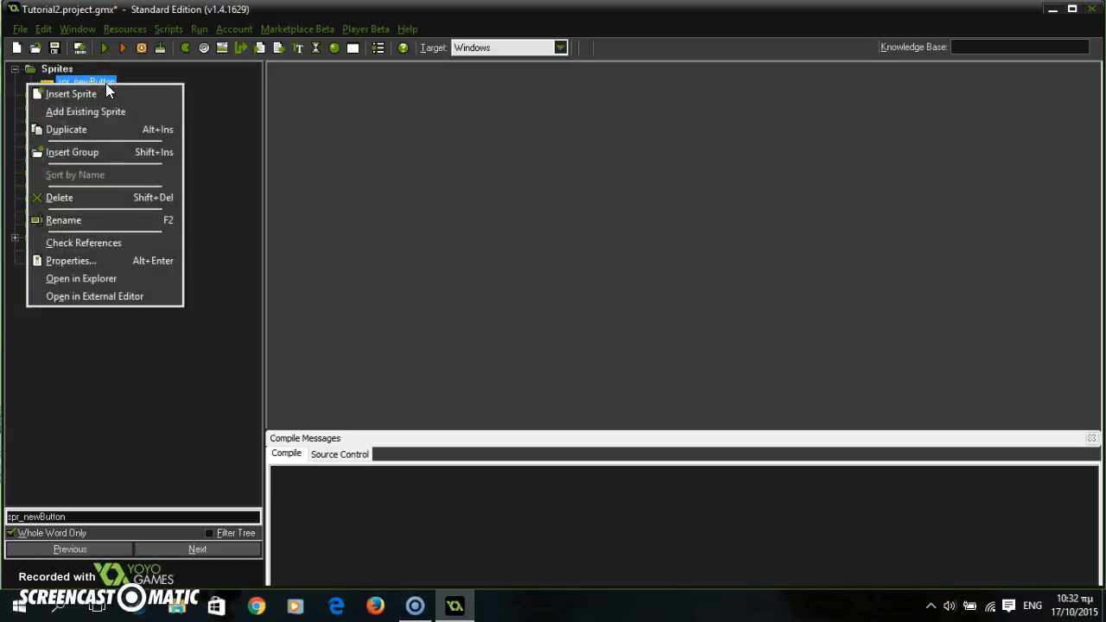
left_click(120, 126)
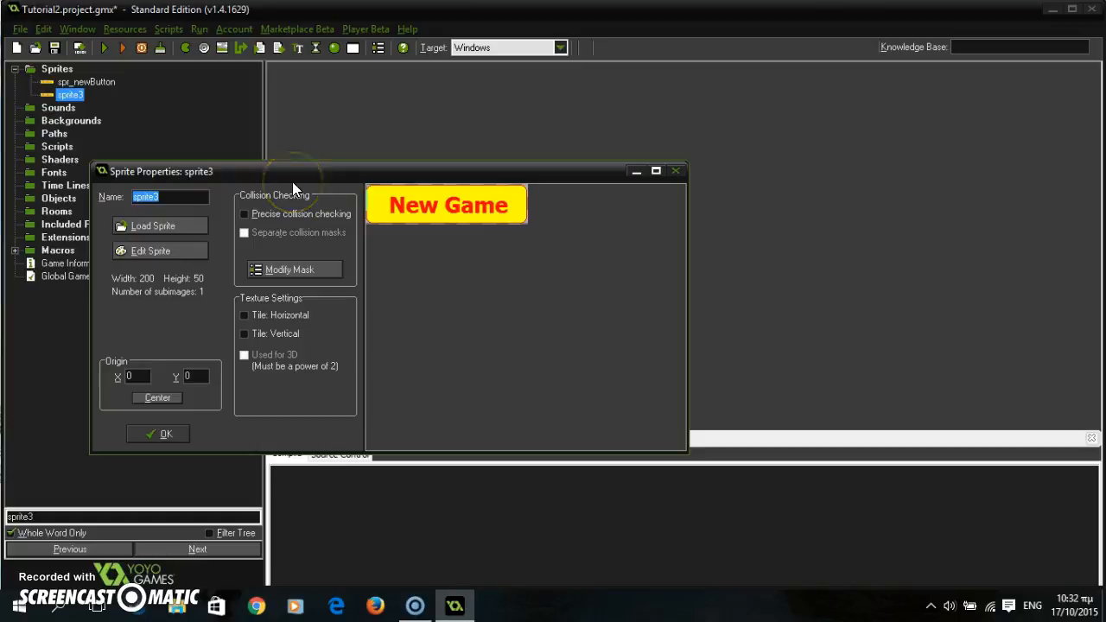
key("BackSpace")
type("spr_loadButton")
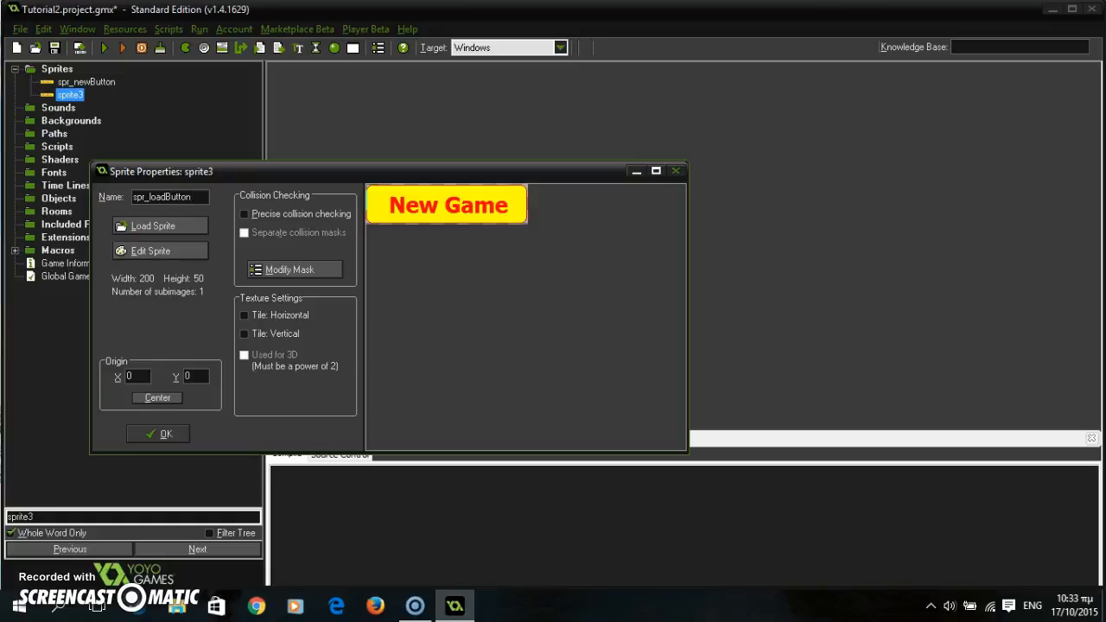
- Cut the "New Game" text out of the spr_loadButton image and fill the empty area with yellow
left_click(150, 253)
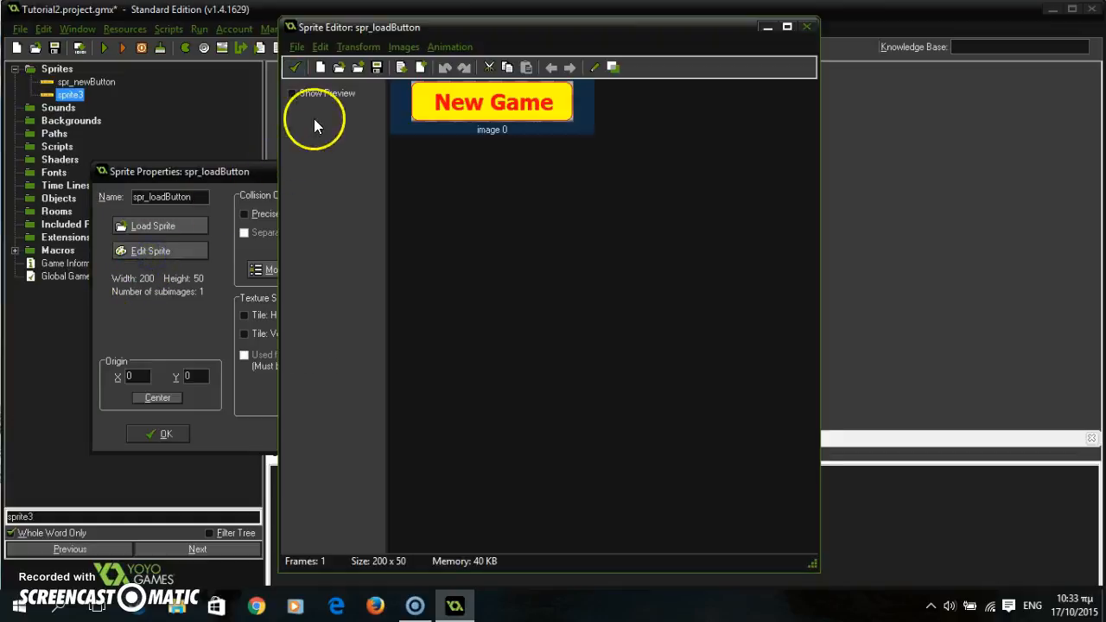
double_click(467, 104)
scroll(380, 103, "up", 4)
scroll(432, 164, "down", 2)
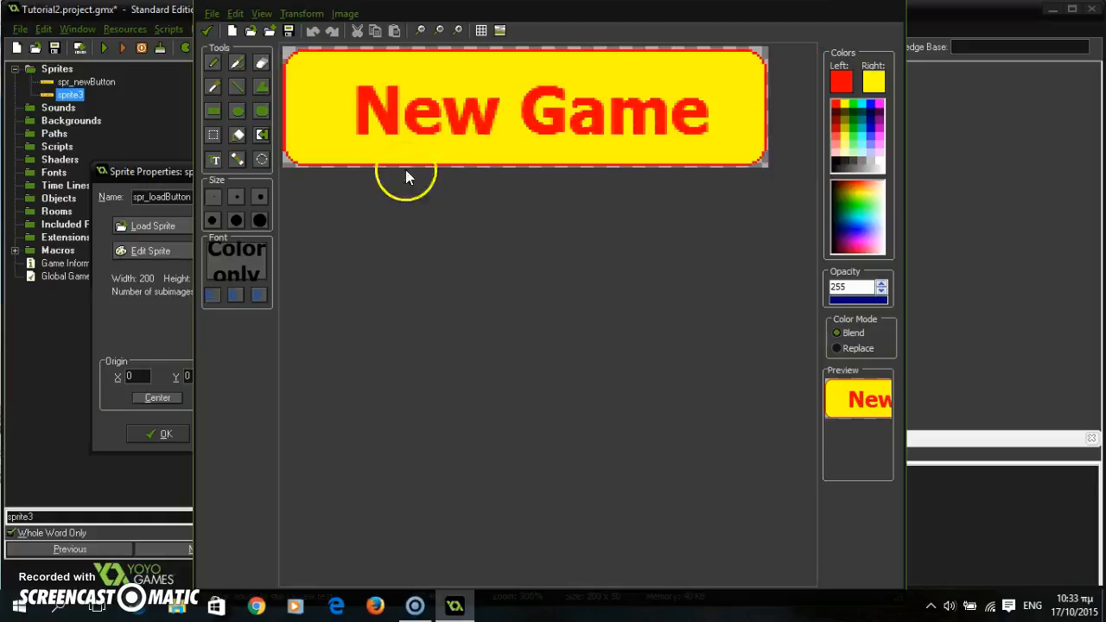
left_click(212, 137)
left_click_drag(308, 152, 731, 78)
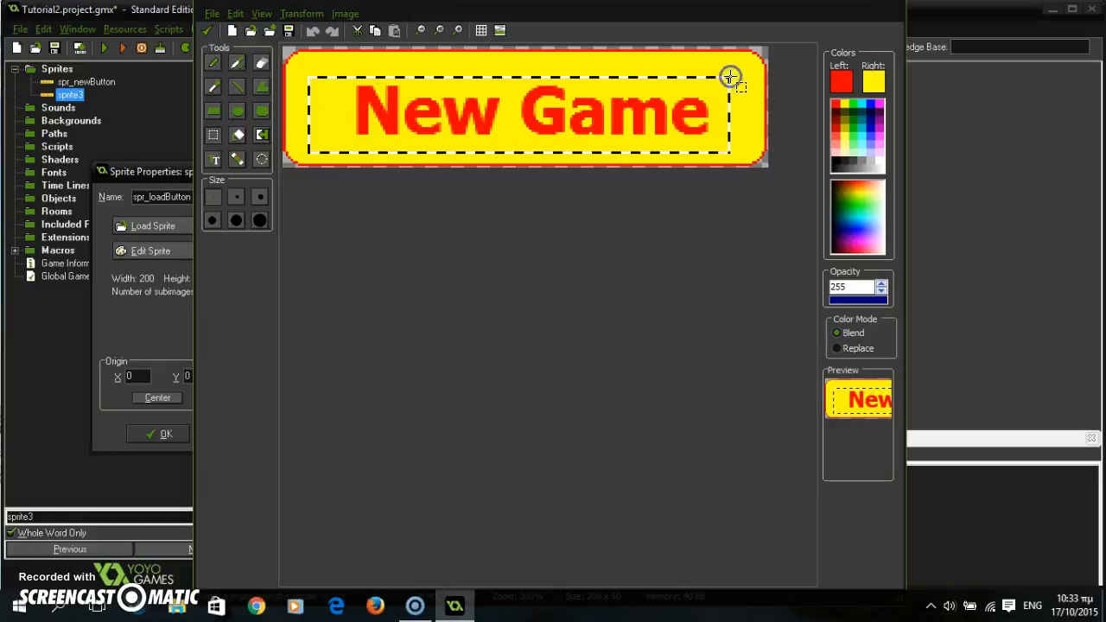
left_click(358, 30)
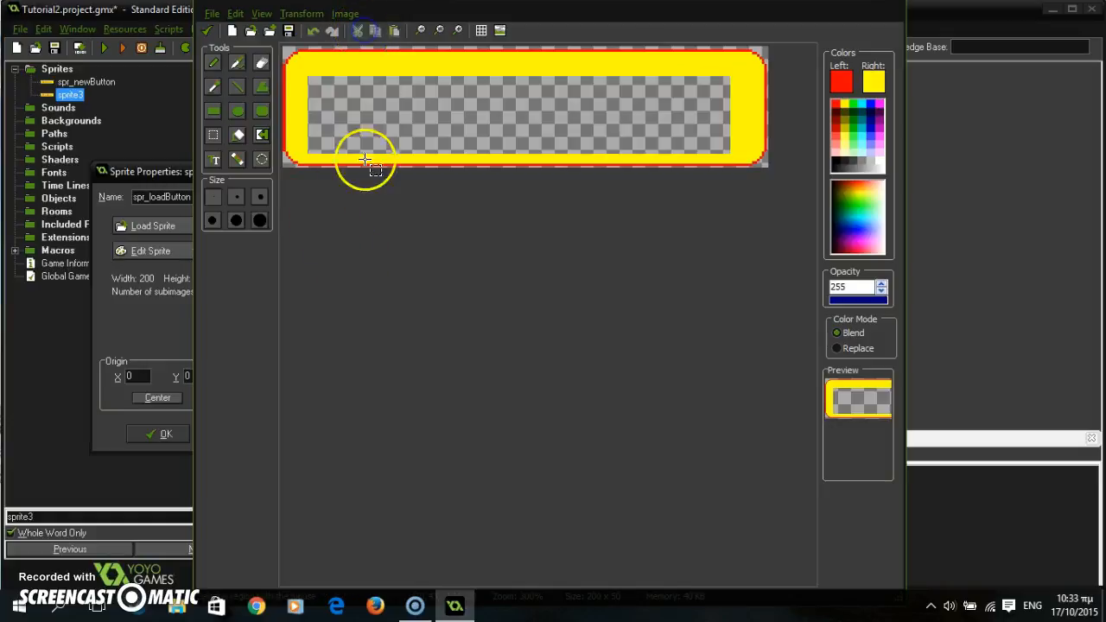
left_click(261, 134)
left_click(433, 107)
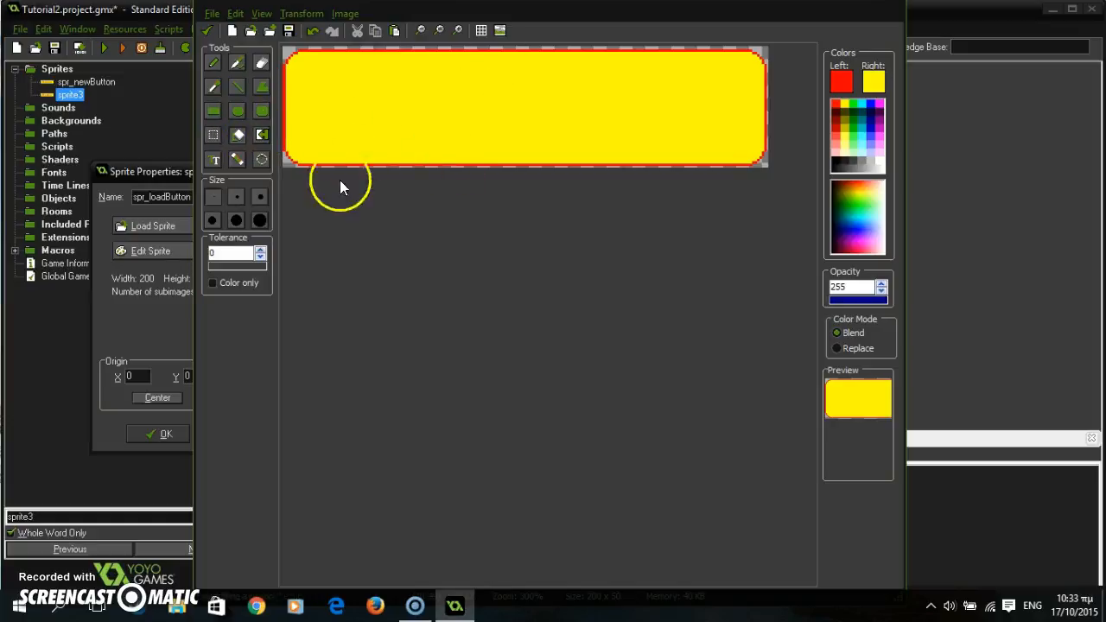
- Add the red text "Load Game" to the yellow button and move it to the button's centre
left_click(210, 162)
left_click(393, 101)
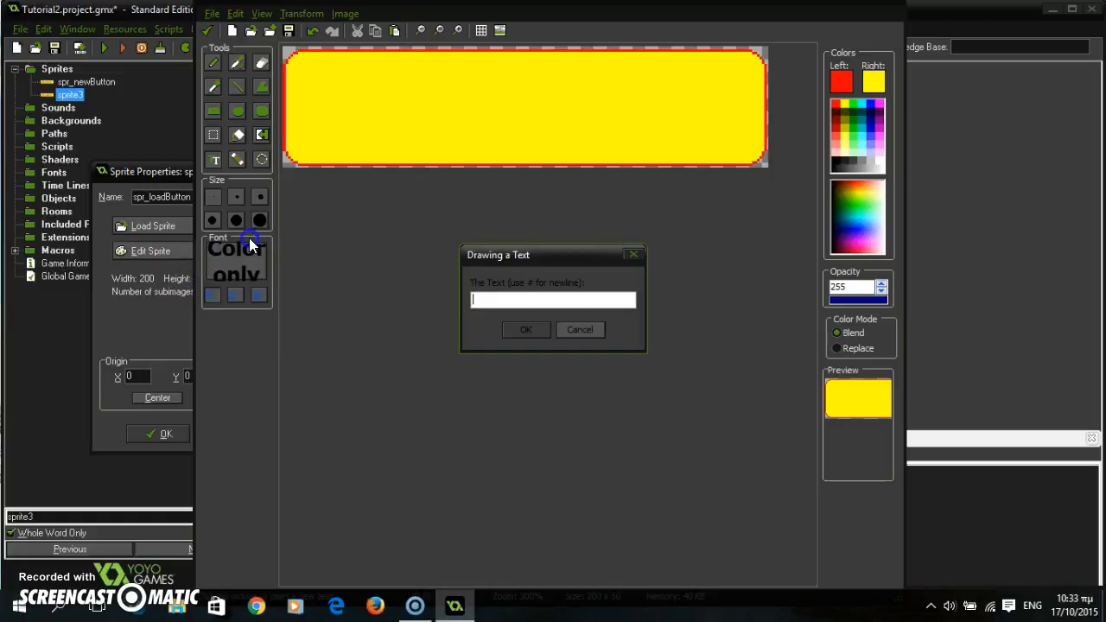
type("Load B")
key("BackSpace")
type("Game")
key("Return")
mouse_move(610, 147)
left_mouse_down()
mouse_move(563, 141)
mouse_move(567, 121)
left_mouse_up()
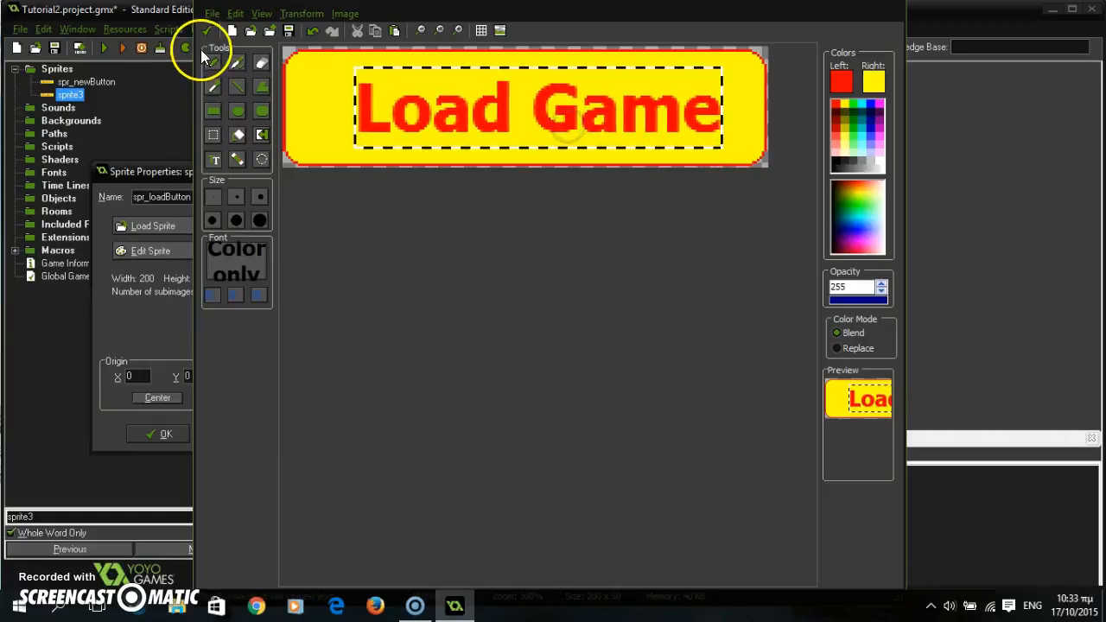
- Accept the edited button image and save the spr_loadButton sprite's properties
left_click(206, 31)
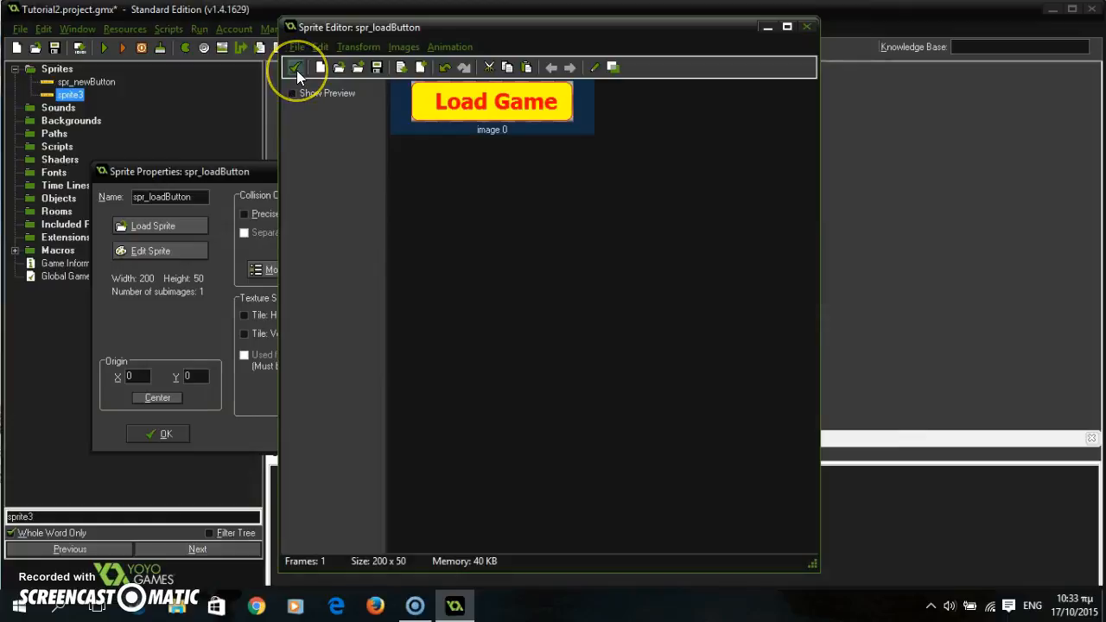
left_click(295, 69)
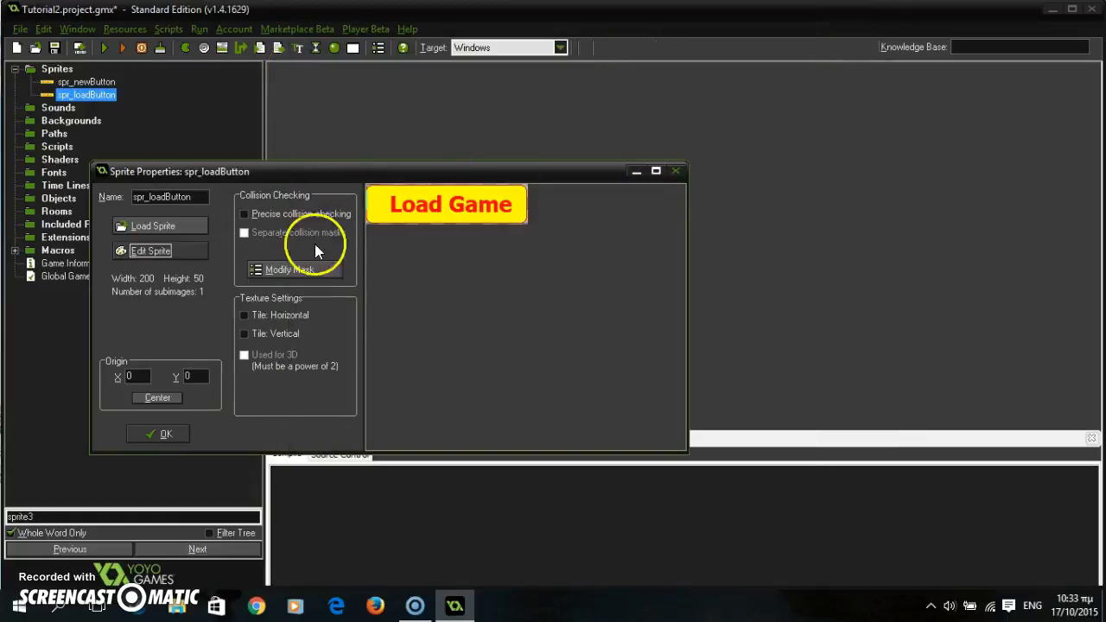
left_click(165, 434)
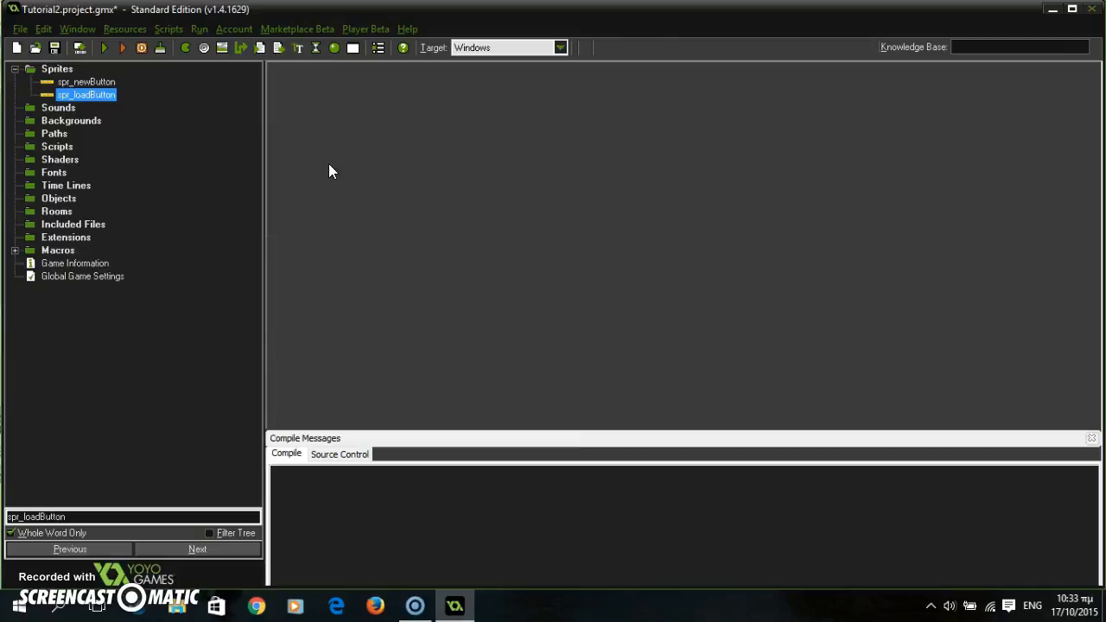
- Create a new background and name it bck_Menu
left_click(121, 171)
right_click(86, 122)
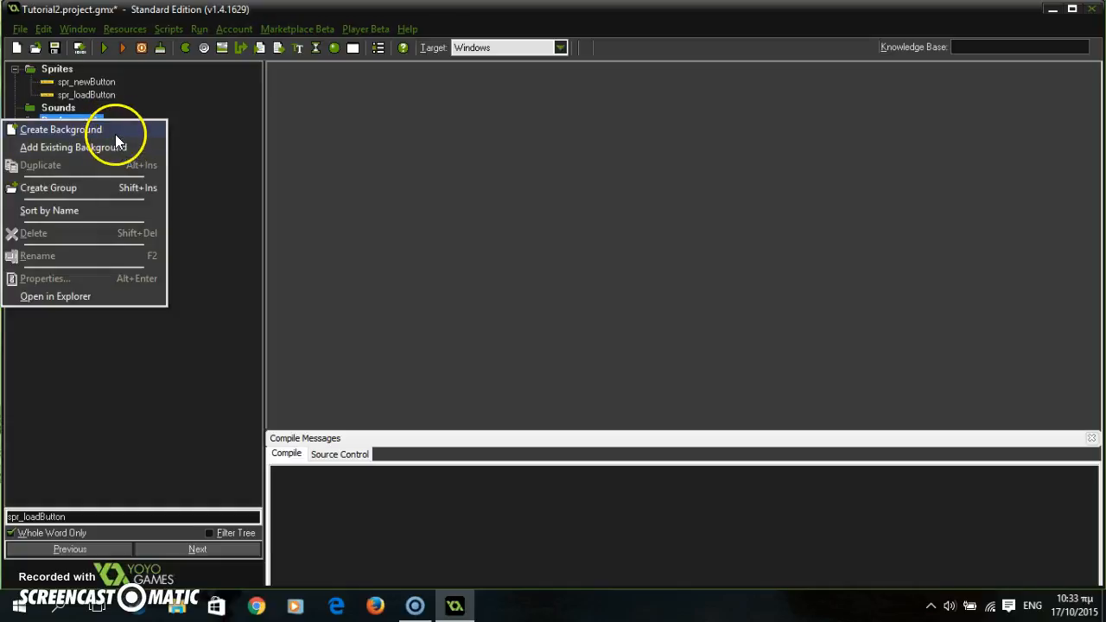
left_click(117, 130)
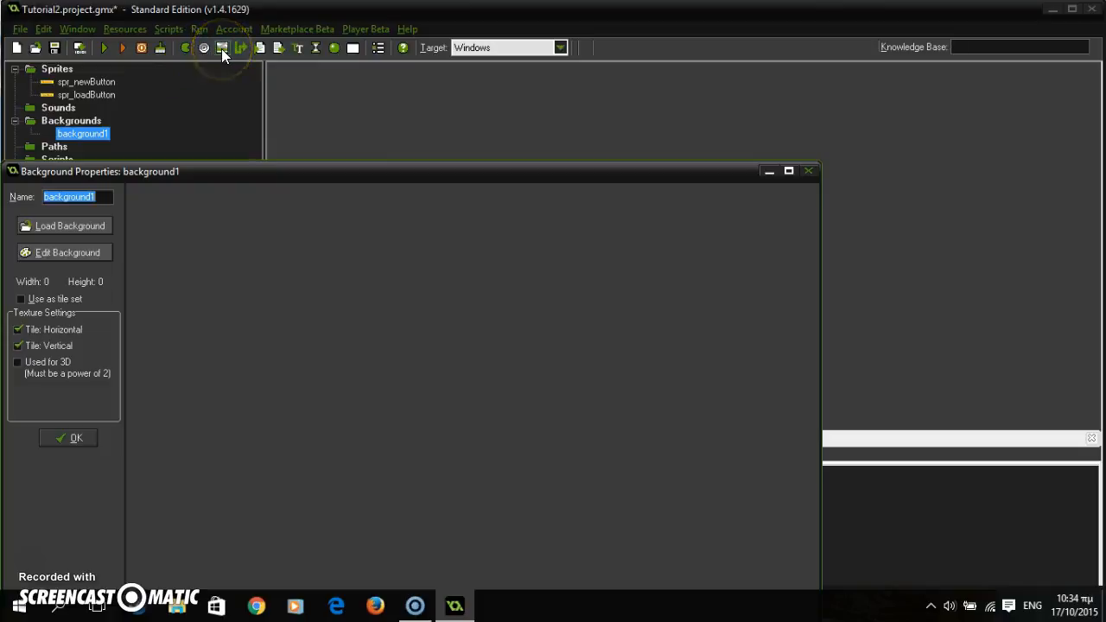
key("BackSpace")
type("b")
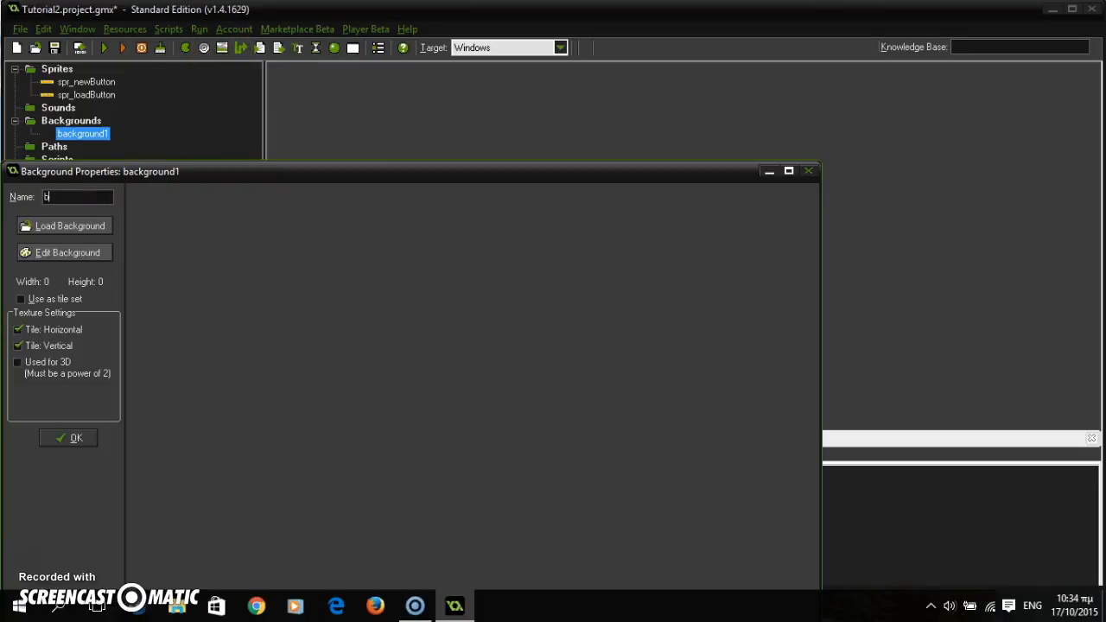
type("ck_Menu")
- Create a new image for the bck_Menu background, 1024 wide and 780 high
left_click(92, 253)
left_click(230, 34)
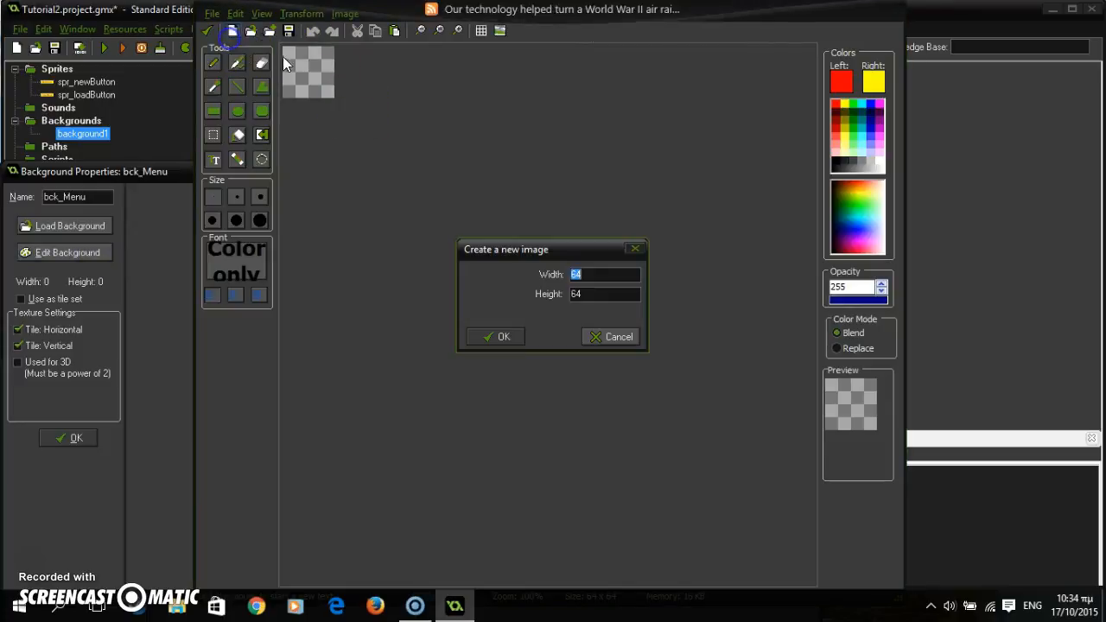
type("1024")
left_click(610, 294)
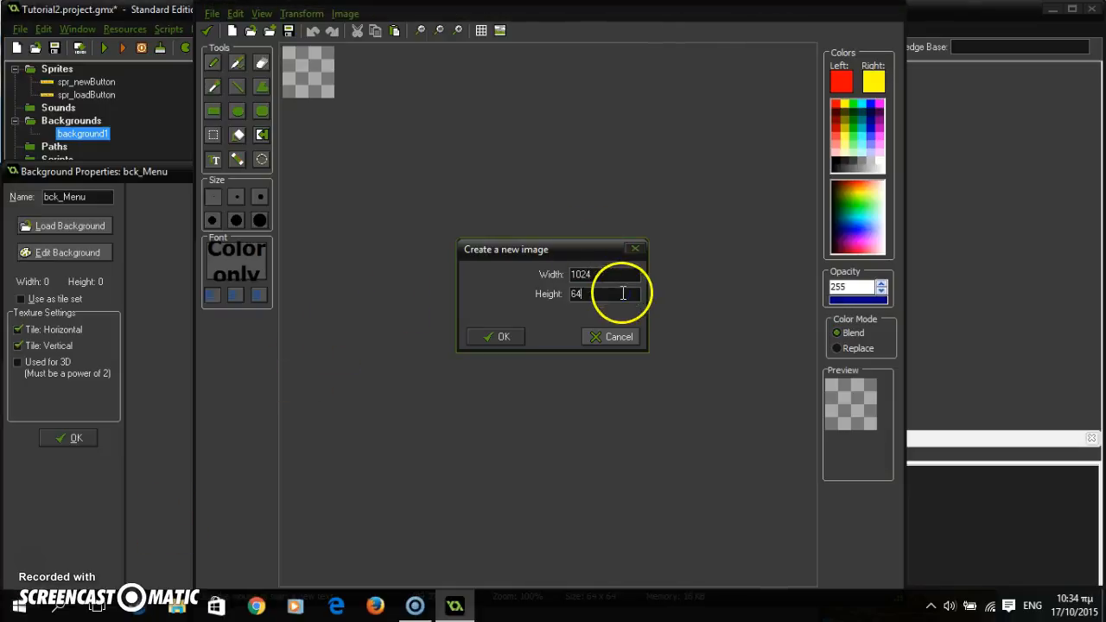
key("BackSpace")
key("BackSpace")
type("780")
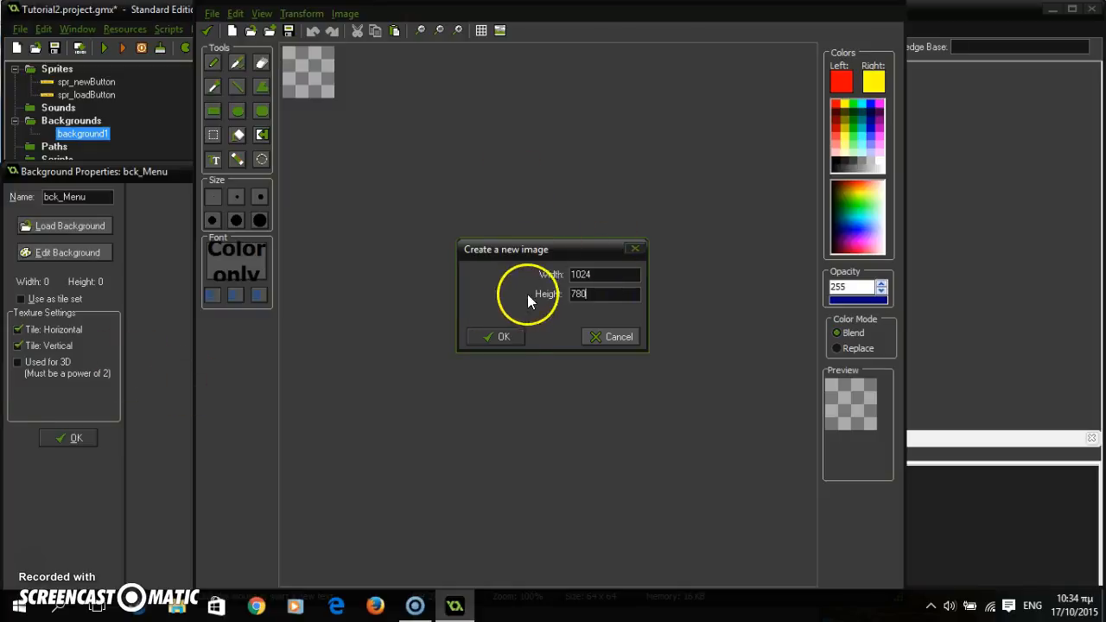
left_click(501, 335)
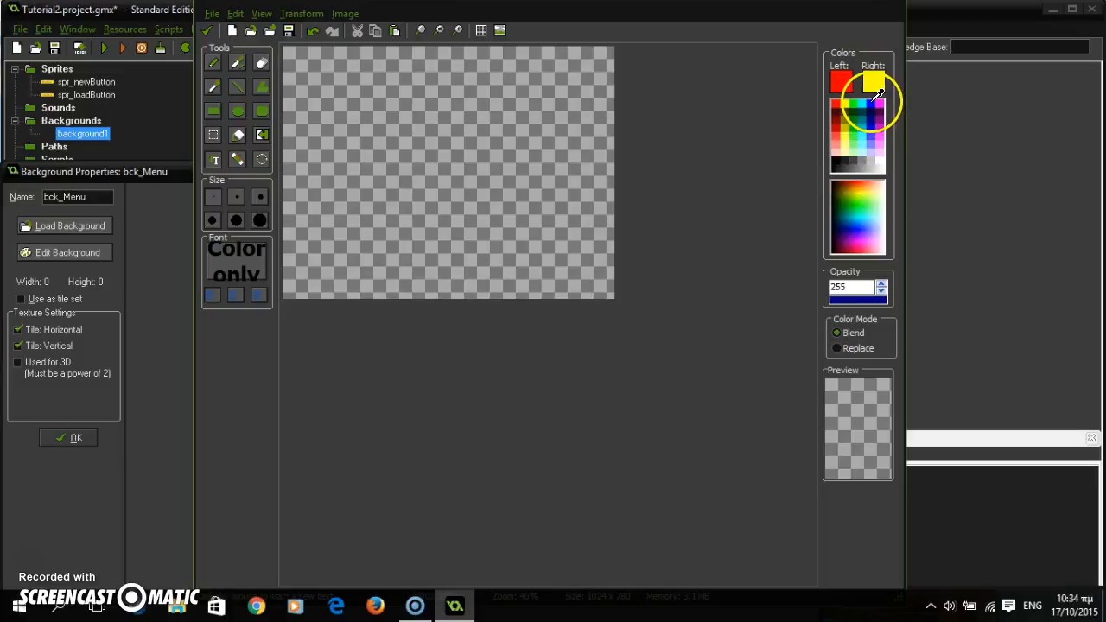
- Fill the whole background image with dark red
left_click(837, 115)
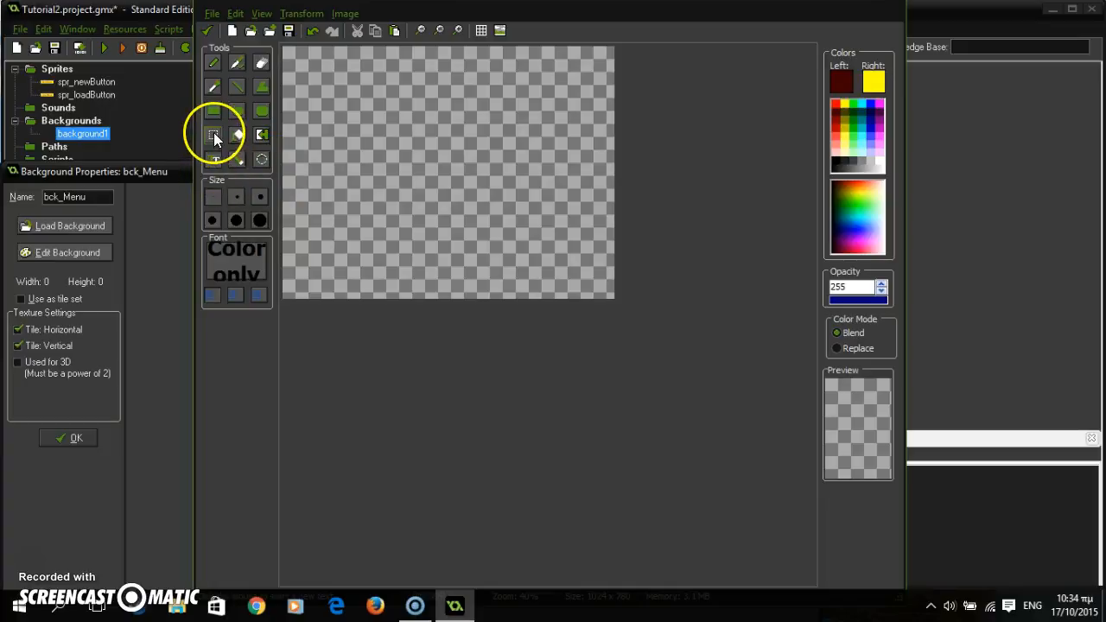
left_click(238, 132)
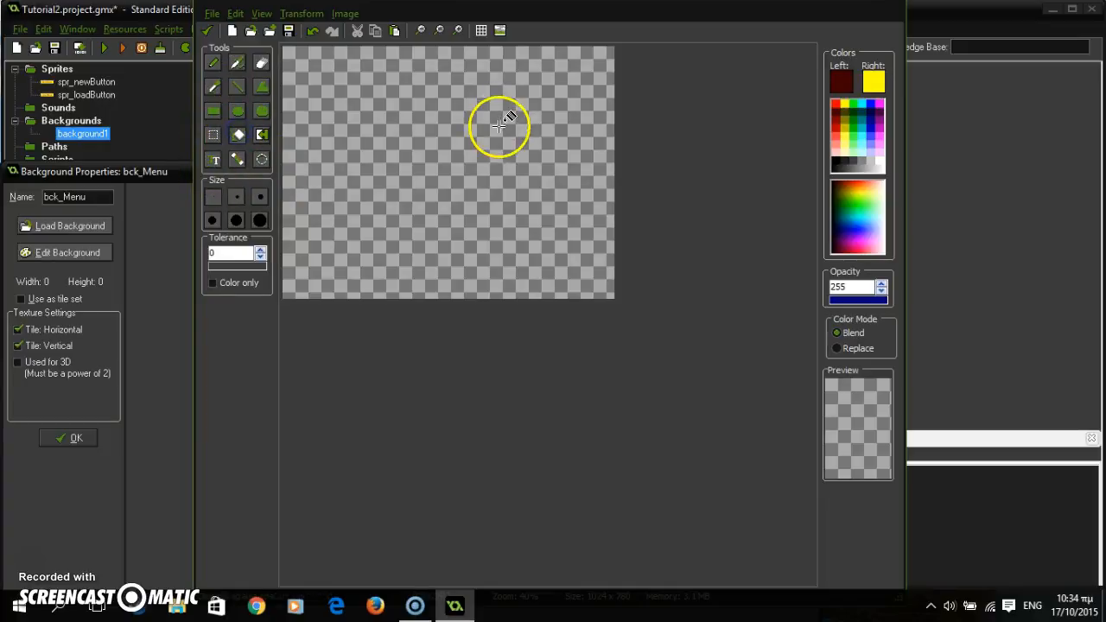
left_click(499, 127)
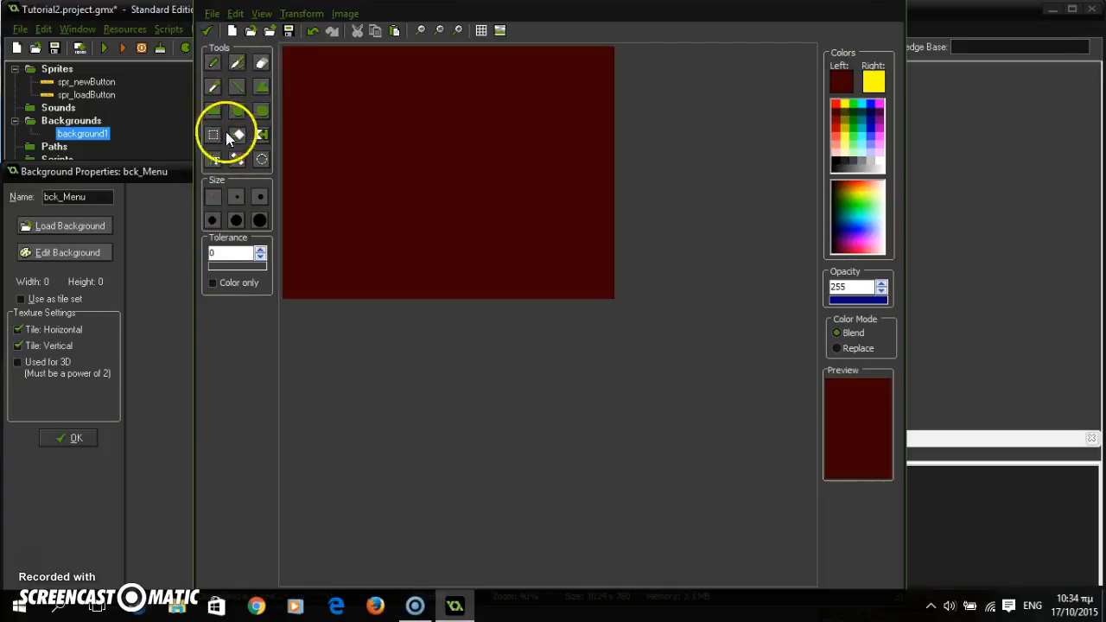
- Add the bright red text "Five Nights at Freddy's" to the upper part of the background image
left_click(208, 163)
left_click(297, 80)
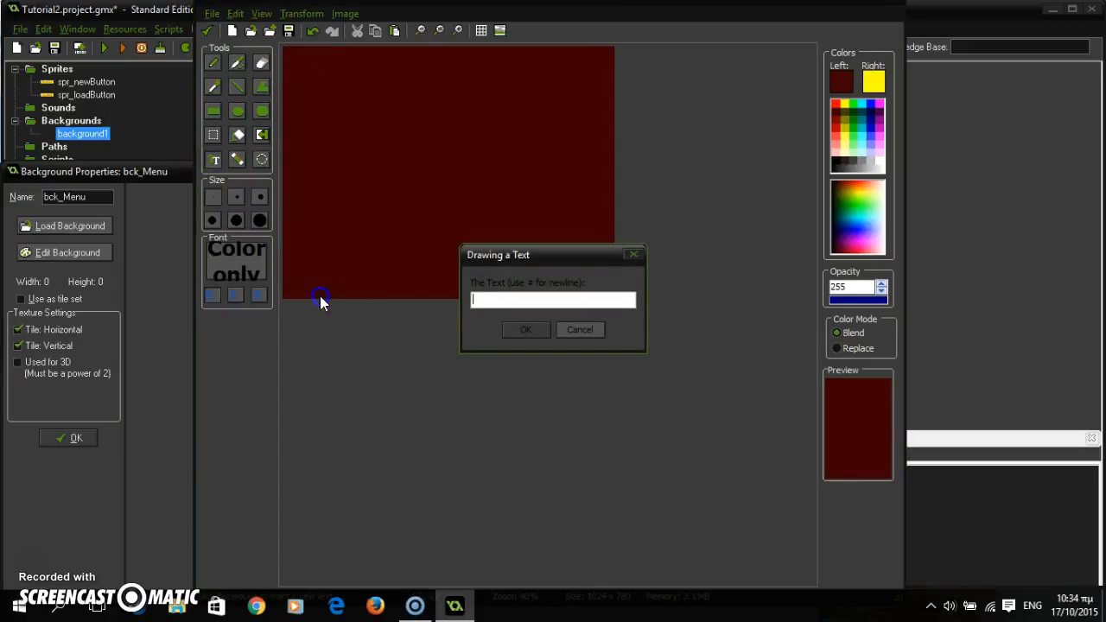
left_click(587, 327)
left_click(836, 105)
left_click(329, 78)
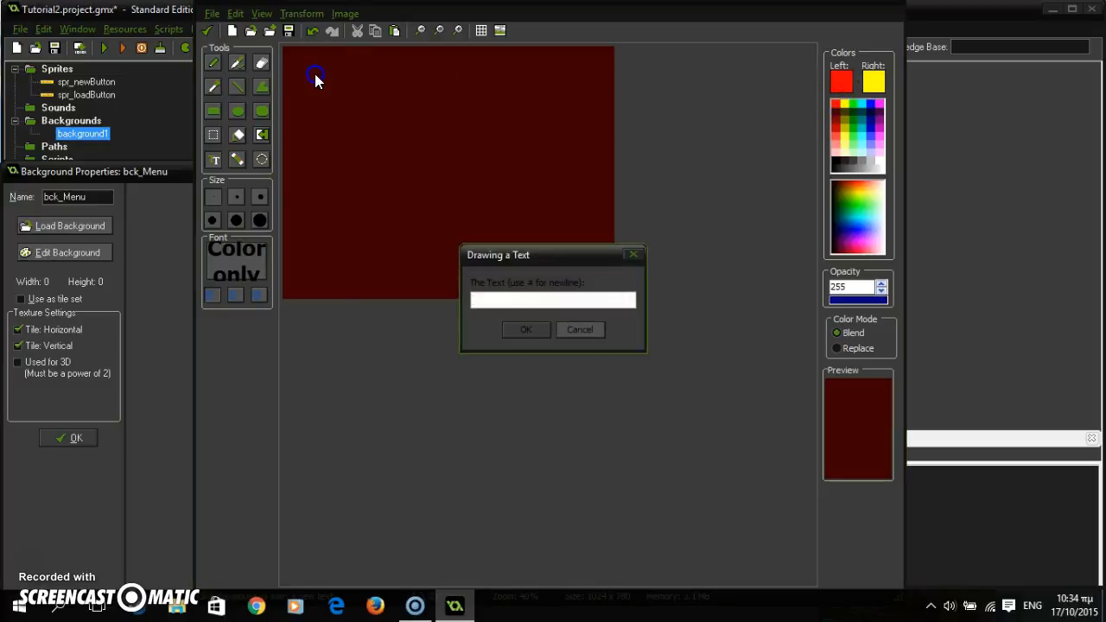
type("Five Nights at Freddy's")
key("Return")
- Set the title text's font size to 36 and move the title to the top centre of the image
left_click(254, 244)
left_click(624, 235)
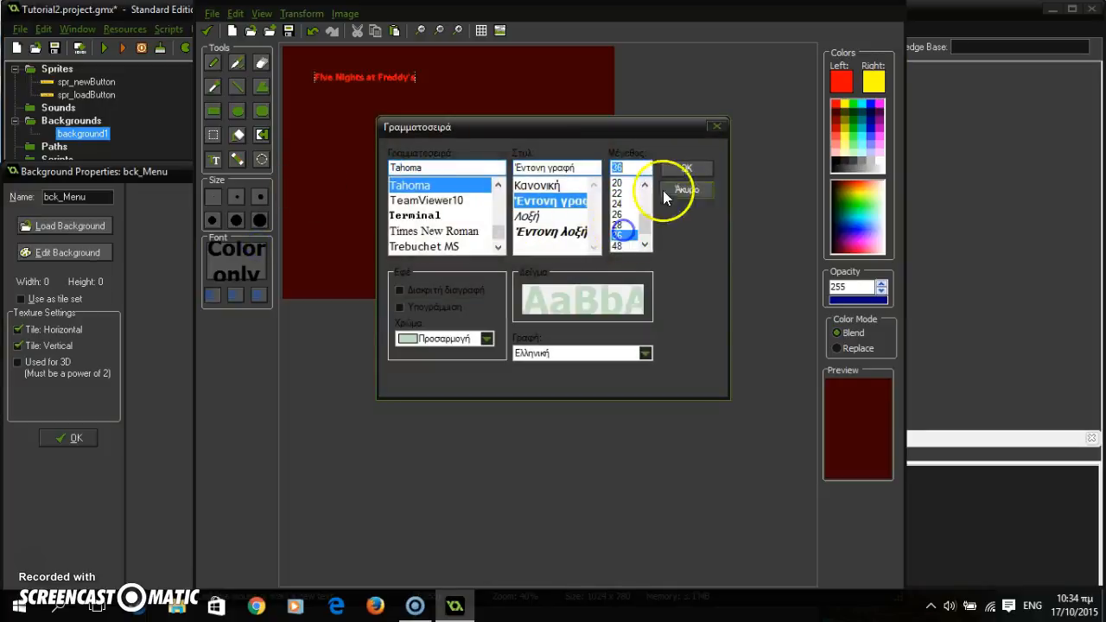
left_click(686, 167)
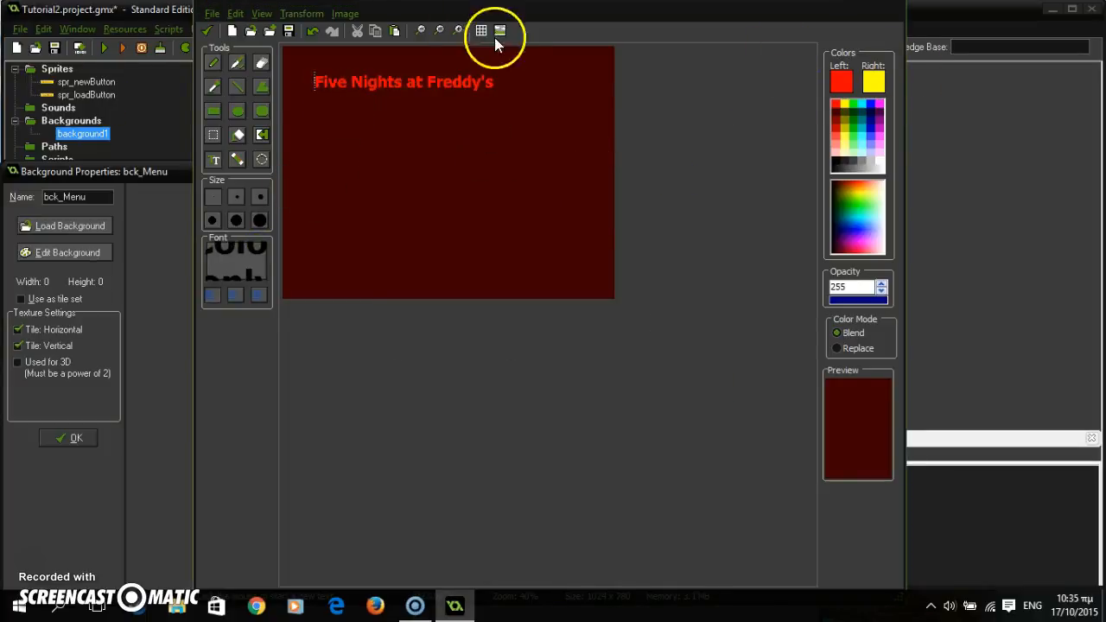
left_click_drag(447, 71, 481, 73)
- Add a red "5" centred below the title, then accept the image and save the bck_Menu background
left_click(432, 111)
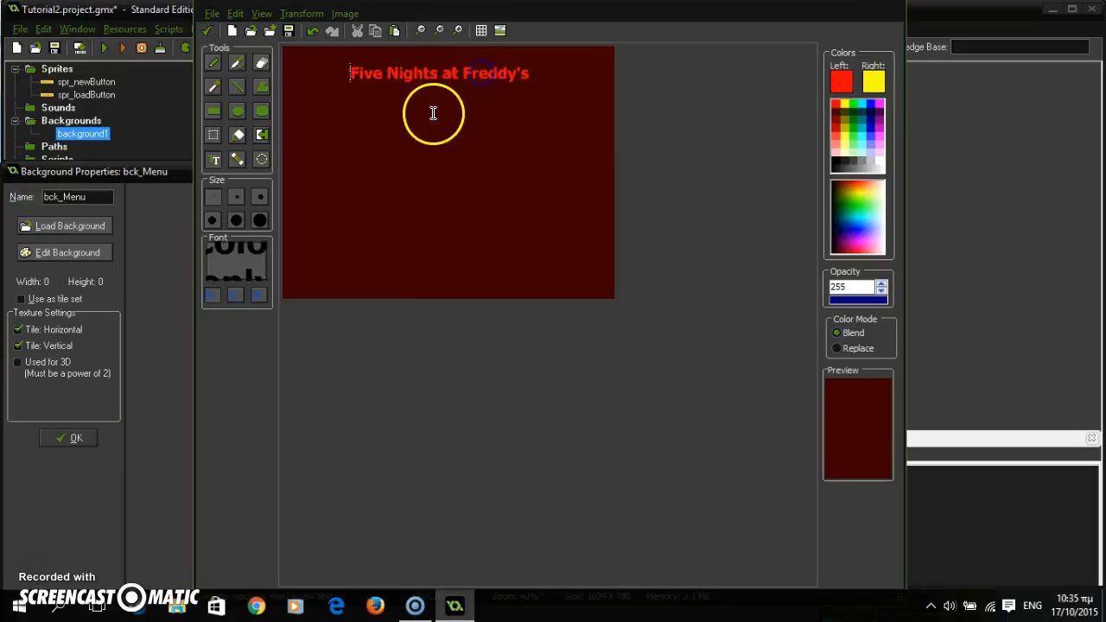
type("%")
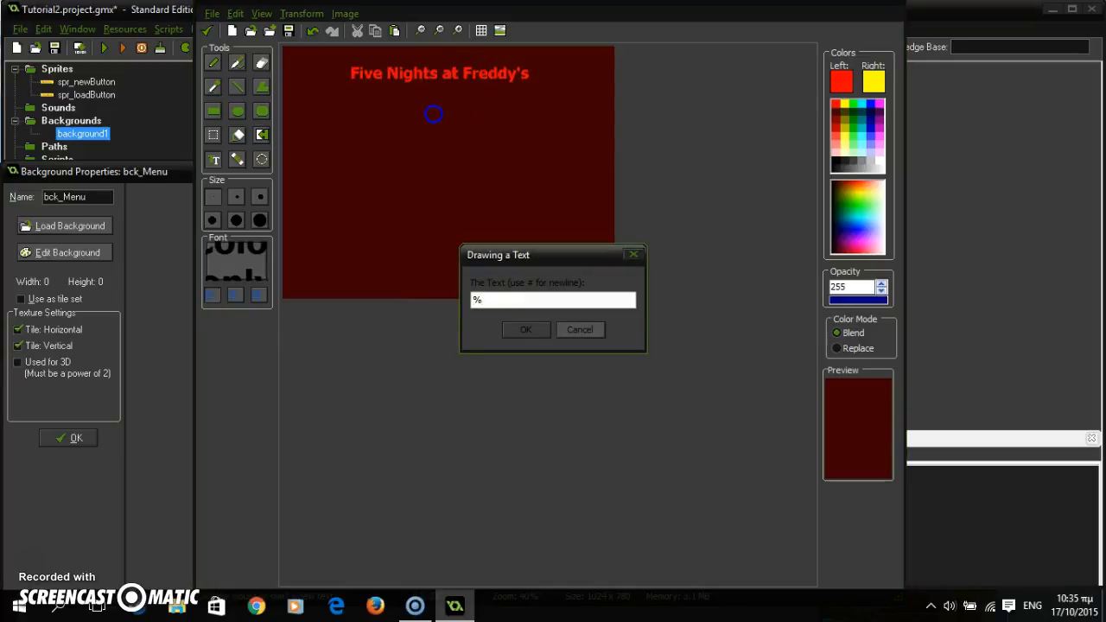
key("BackSpace")
key("Return")
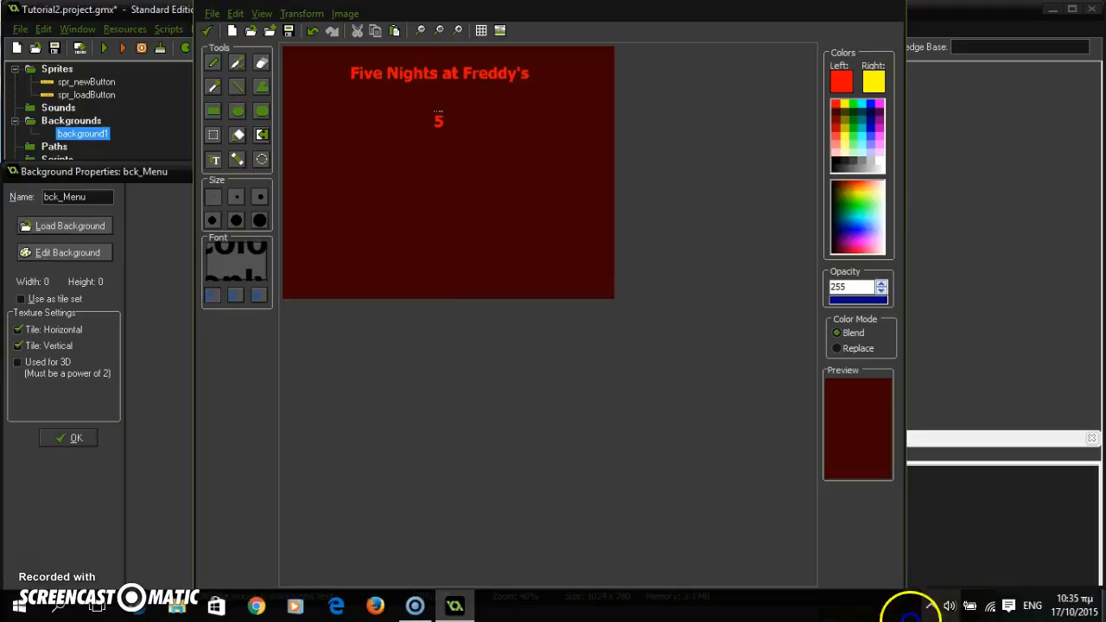
mouse_move(437, 119)
left_mouse_down()
mouse_move(438, 98)
mouse_move(433, 105)
left_mouse_up()
left_click(208, 31)
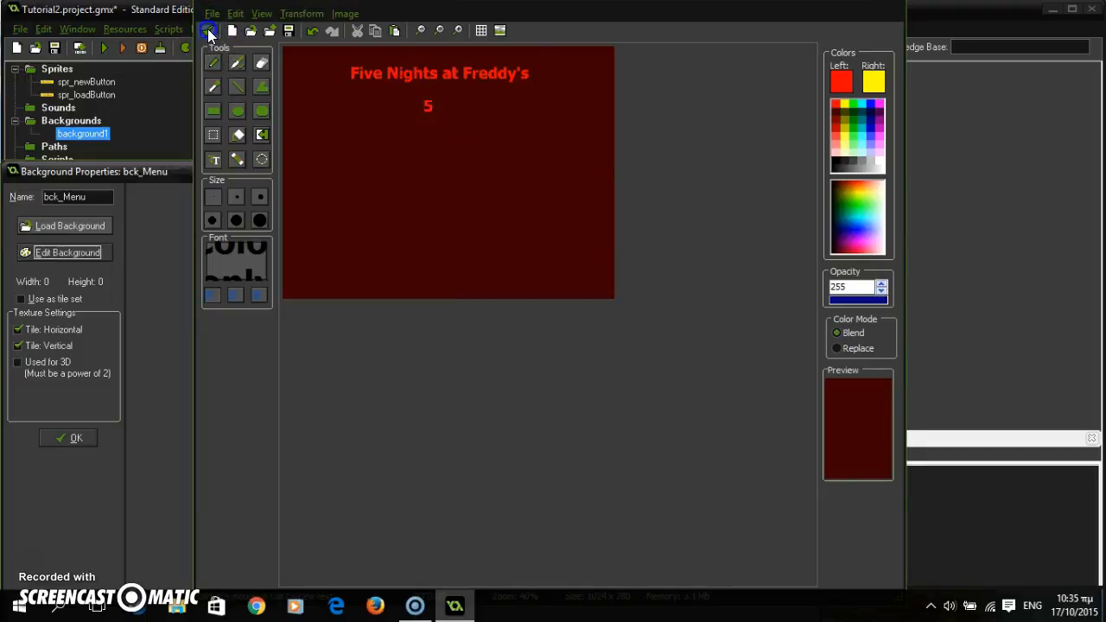
left_click(77, 437)
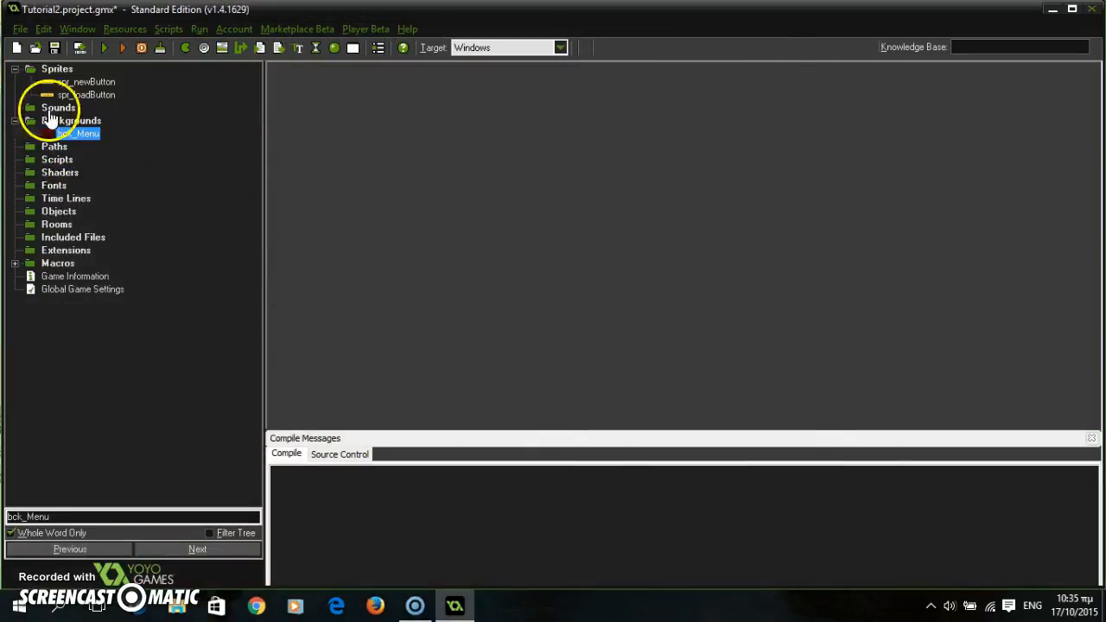
- Create a new object named obj_newButton and assign it the spr_newButton sprite
right_click(67, 213)
left_click(52, 221)
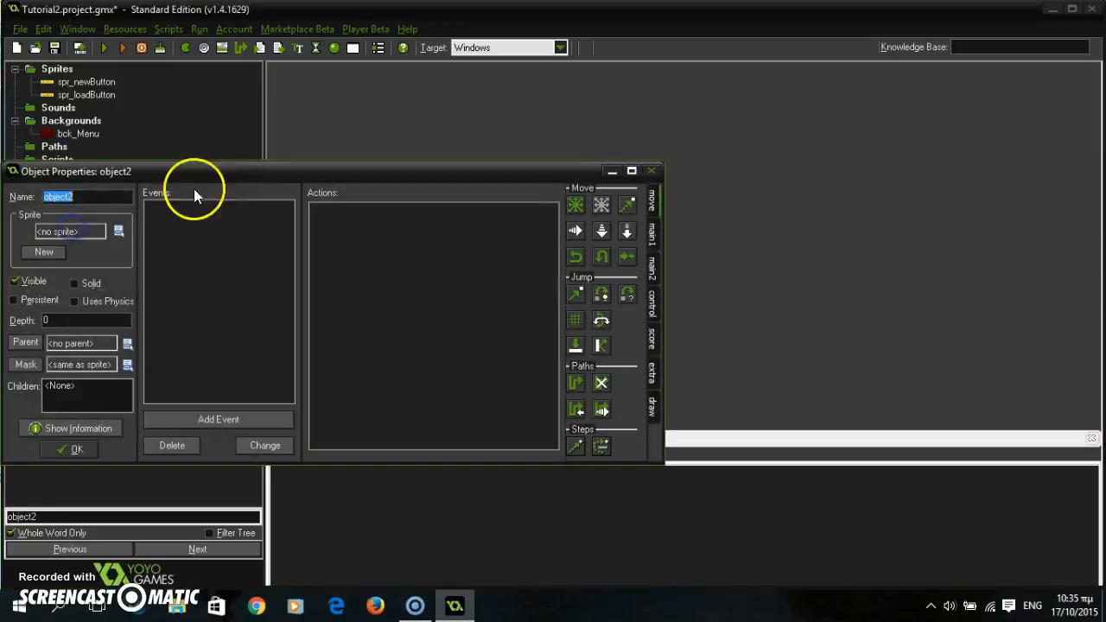
type("ob")
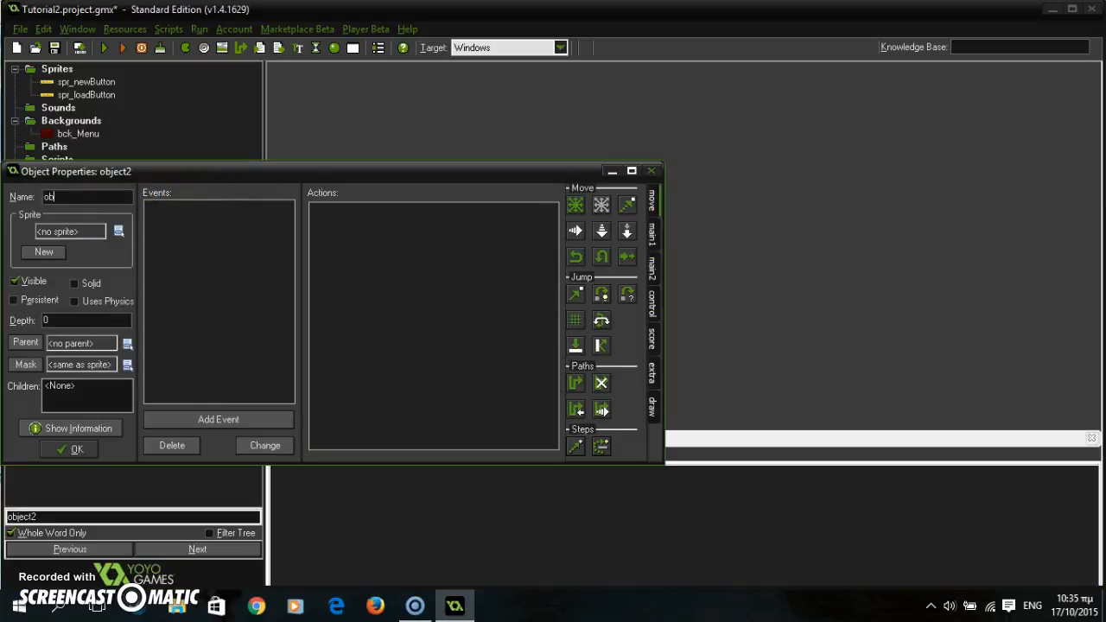
type("j_newButton")
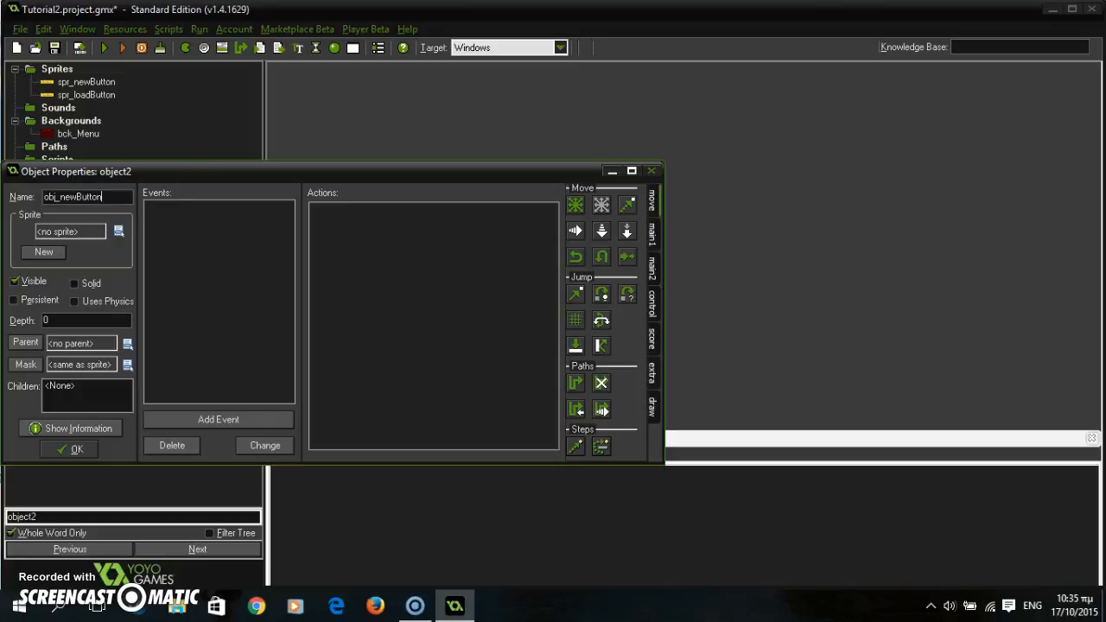
left_click(119, 231)
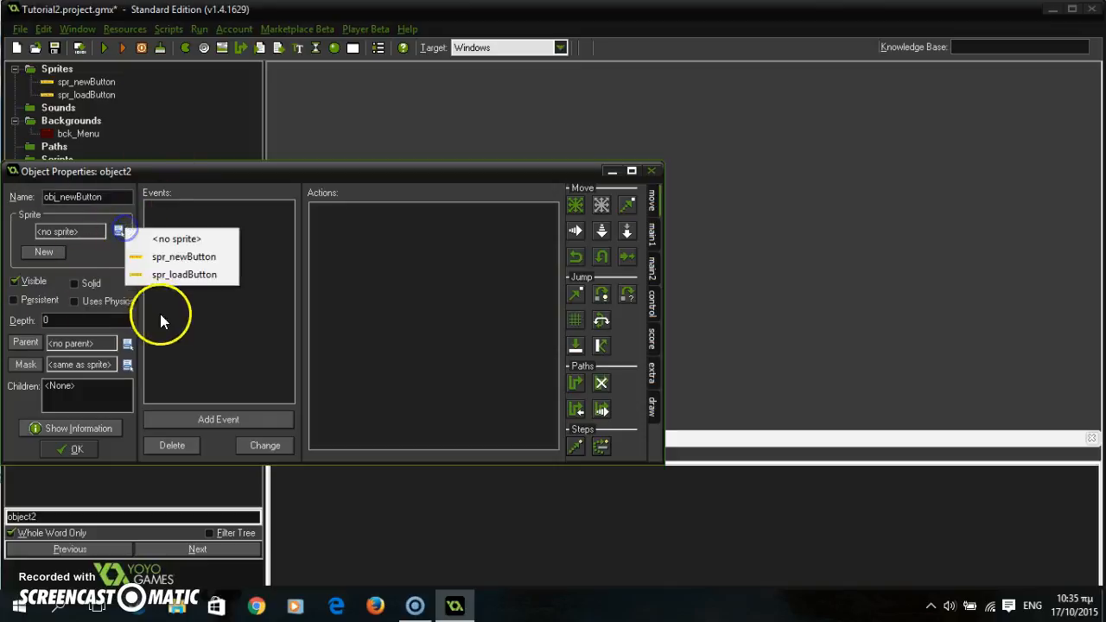
left_click(197, 257)
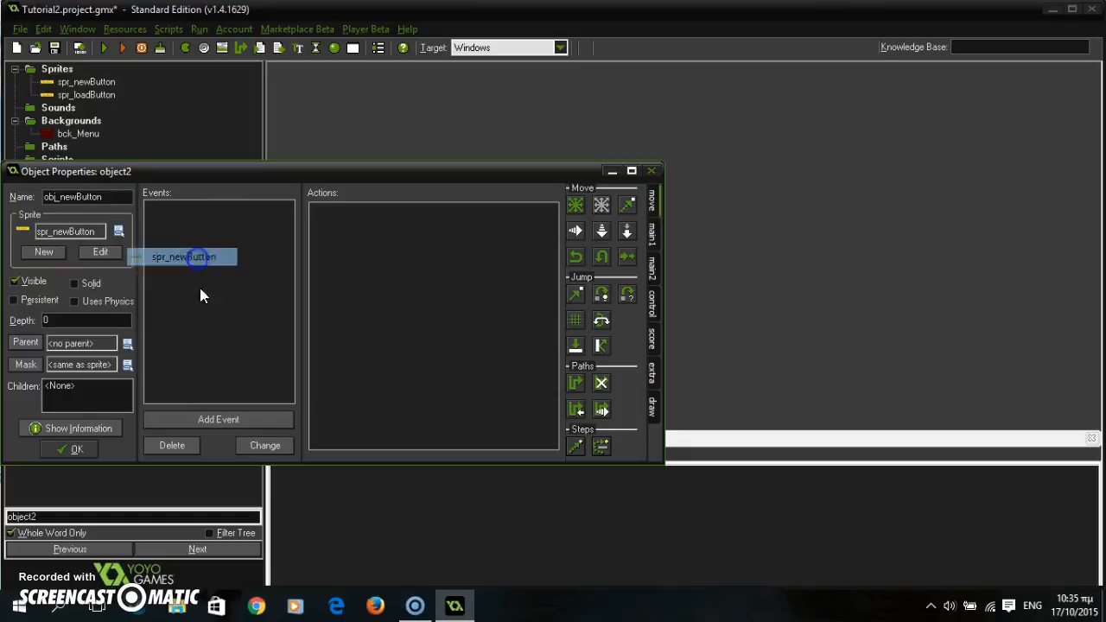
- Add a Create event to obj_newButton
left_click(255, 410)
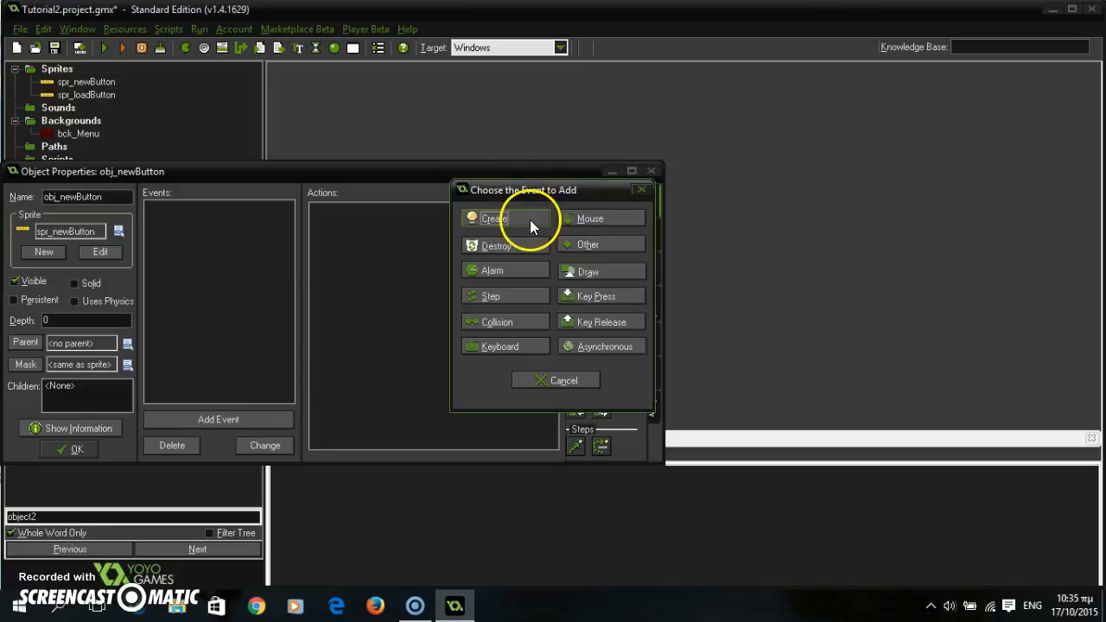
left_click(577, 219)
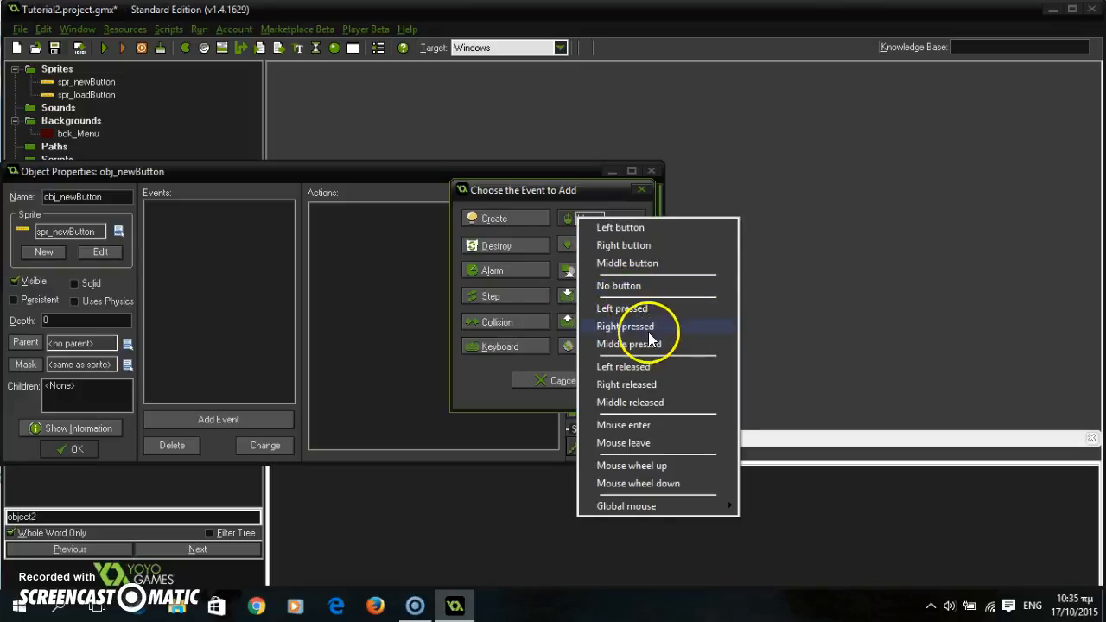
left_click(494, 370)
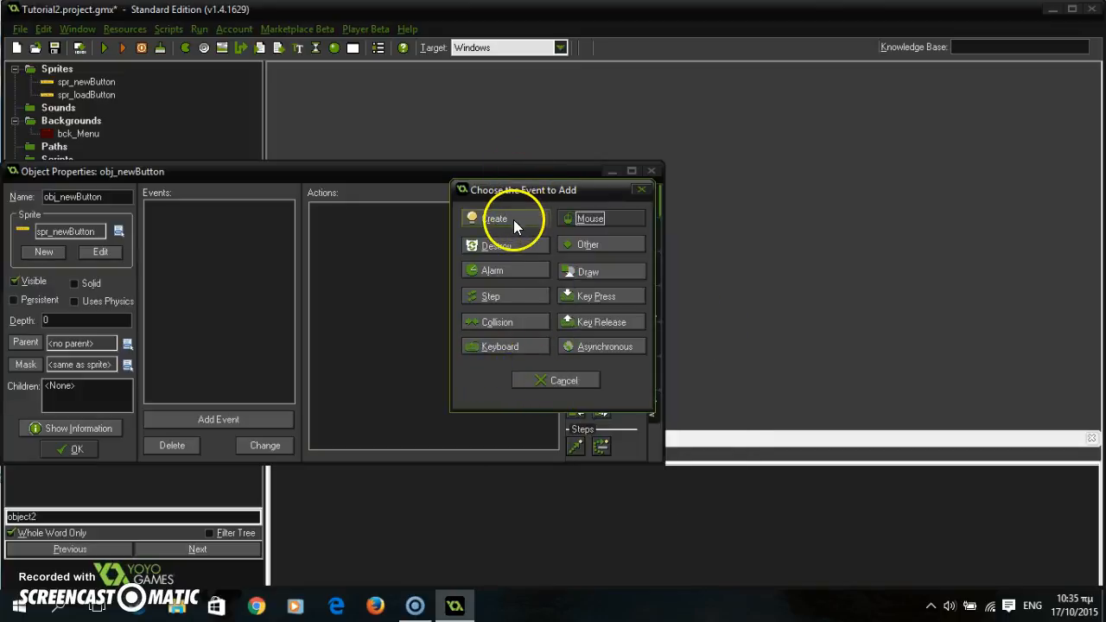
left_click(514, 219)
- Add an Execute Code action to the Create event and reposition its code window beside the event list
left_click(653, 332)
left_click(651, 261)
left_click(652, 300)
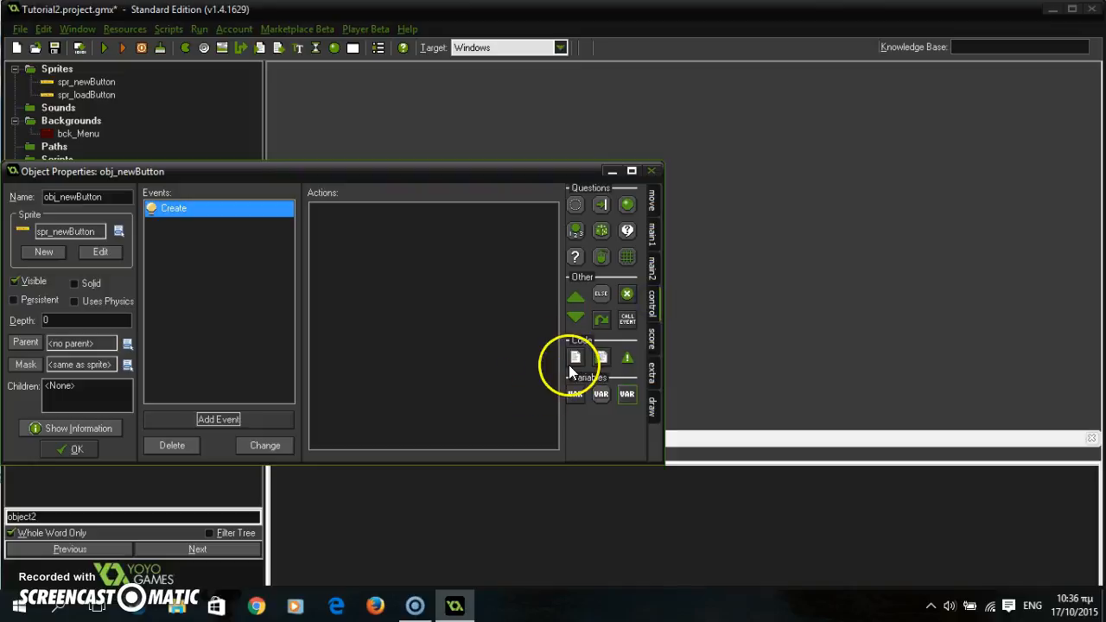
left_click(654, 198)
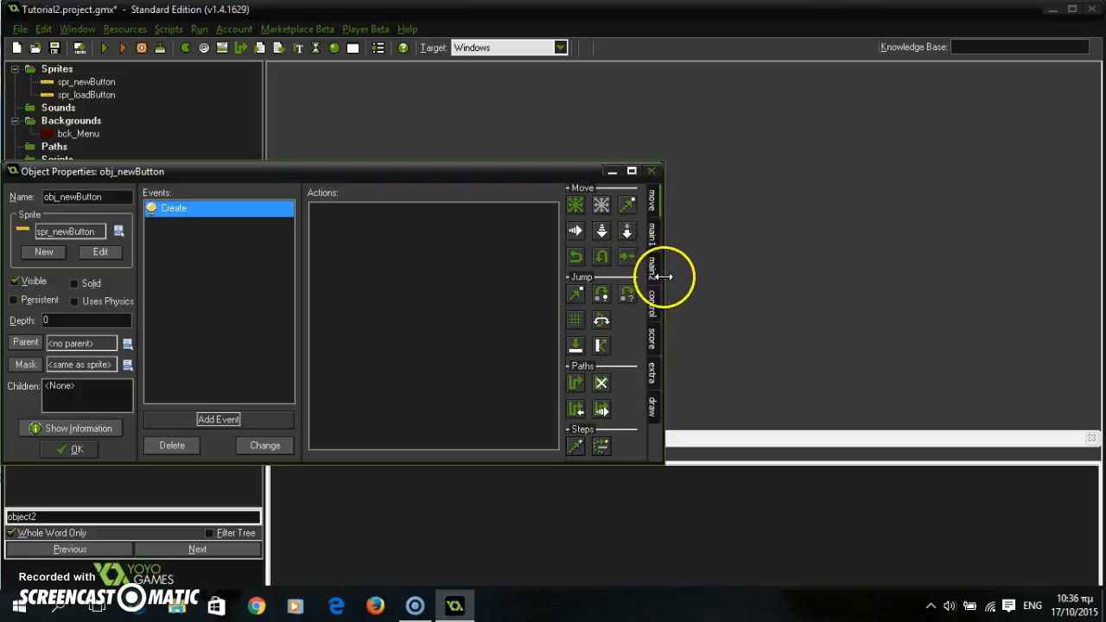
left_click(653, 304)
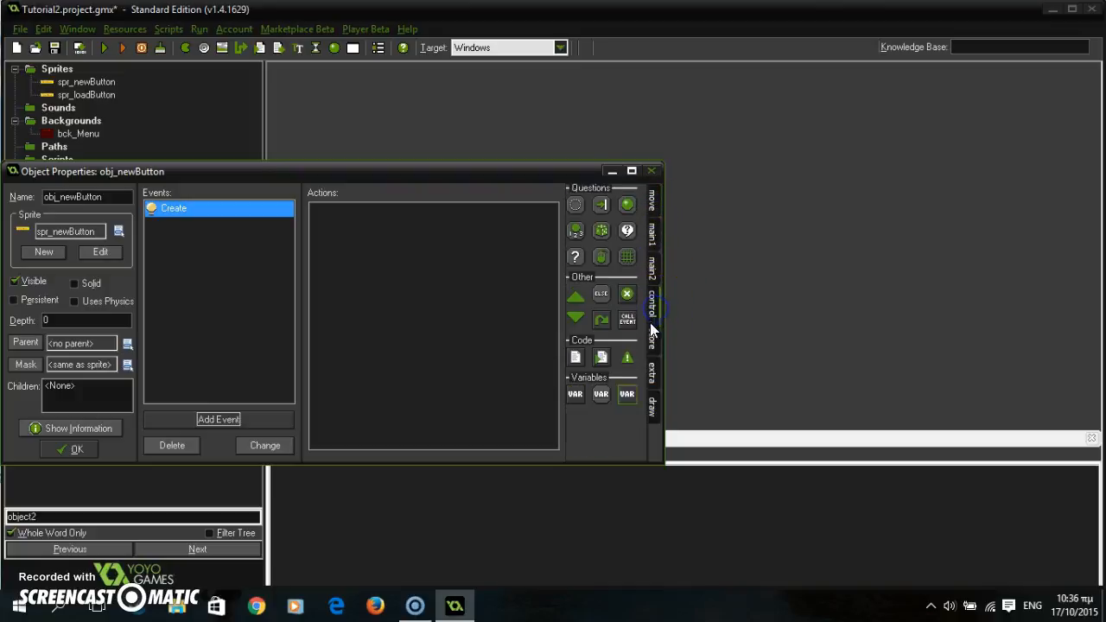
left_click_drag(563, 365, 577, 365)
left_click_drag(497, 346, 423, 310)
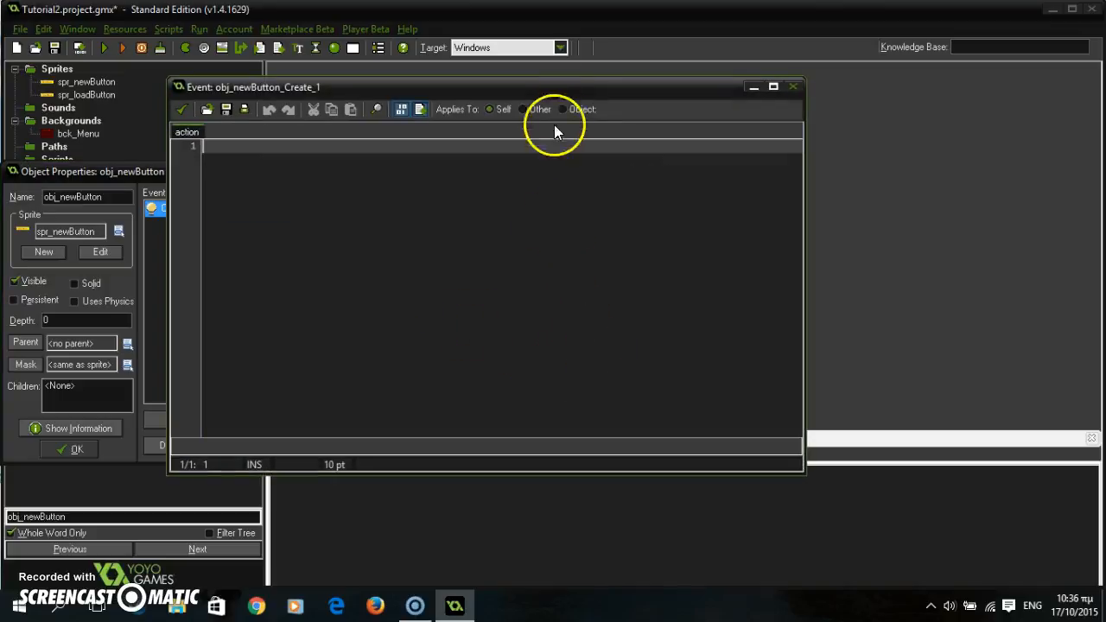
left_click_drag(555, 86, 764, 368)
left_click_drag(601, 353, 549, 127)
left_click(531, 204)
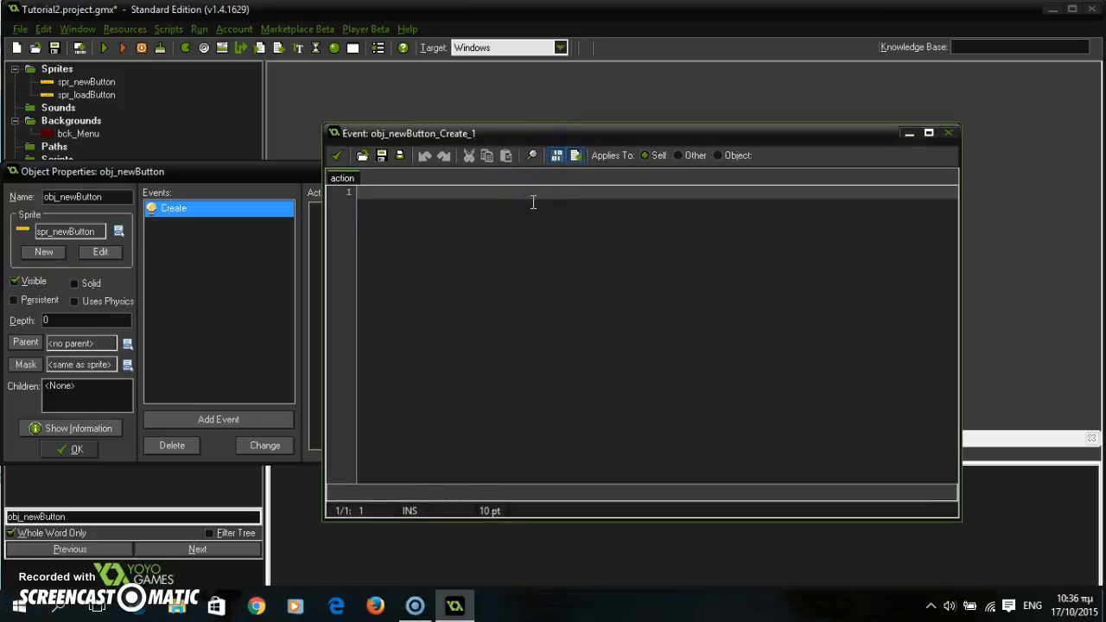
- Write image_blend = c_gray as the Create event's code and accept it
type("image")
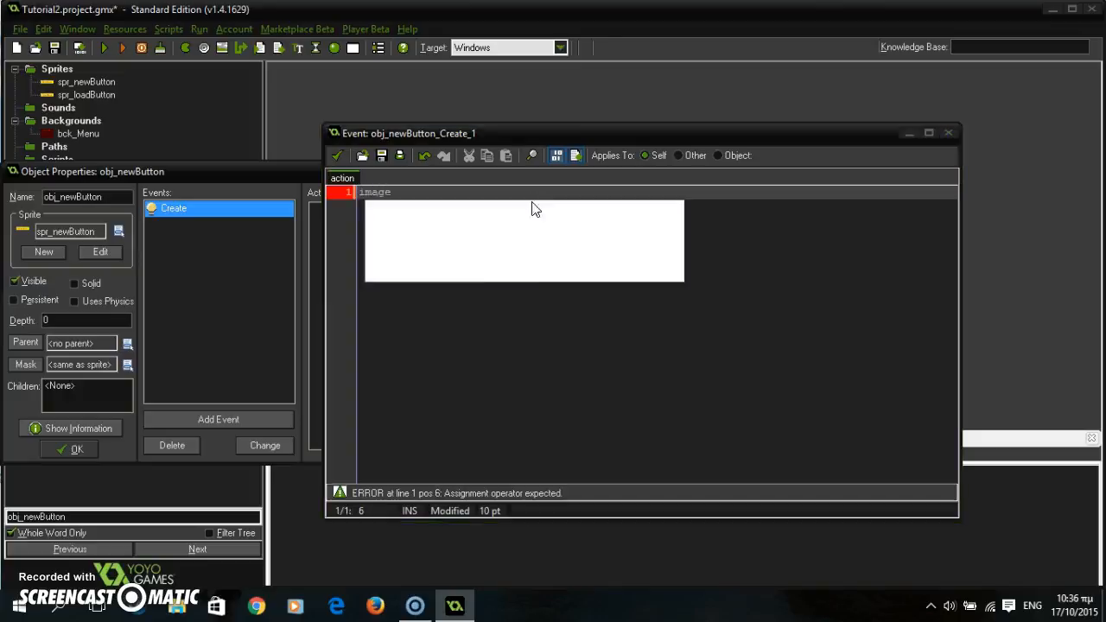
type("_blend = ")
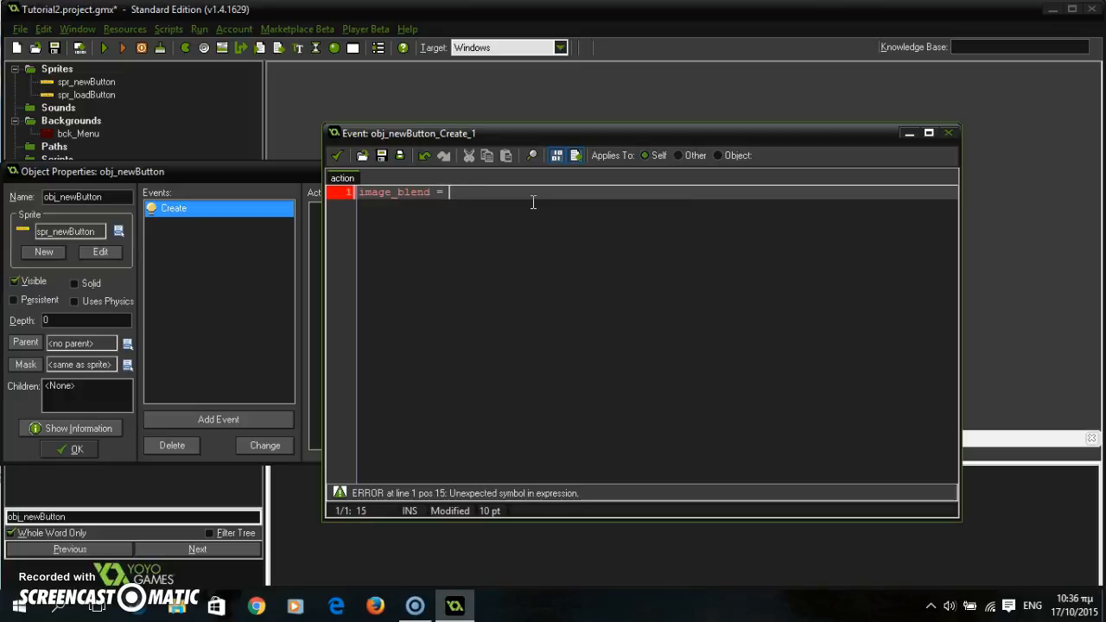
type("c_")
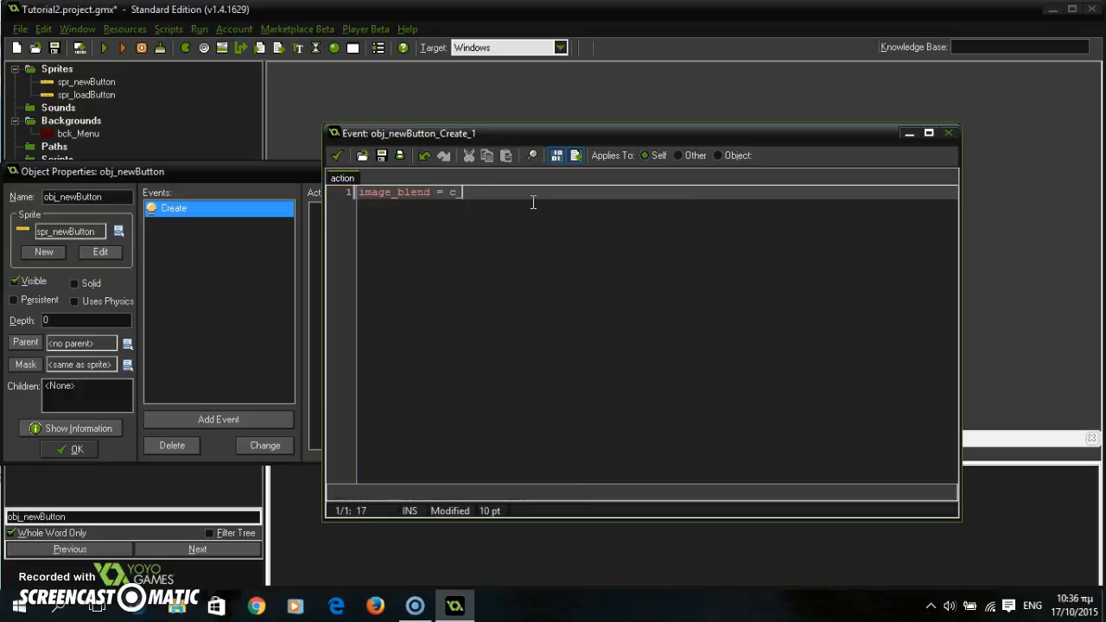
type("gray")
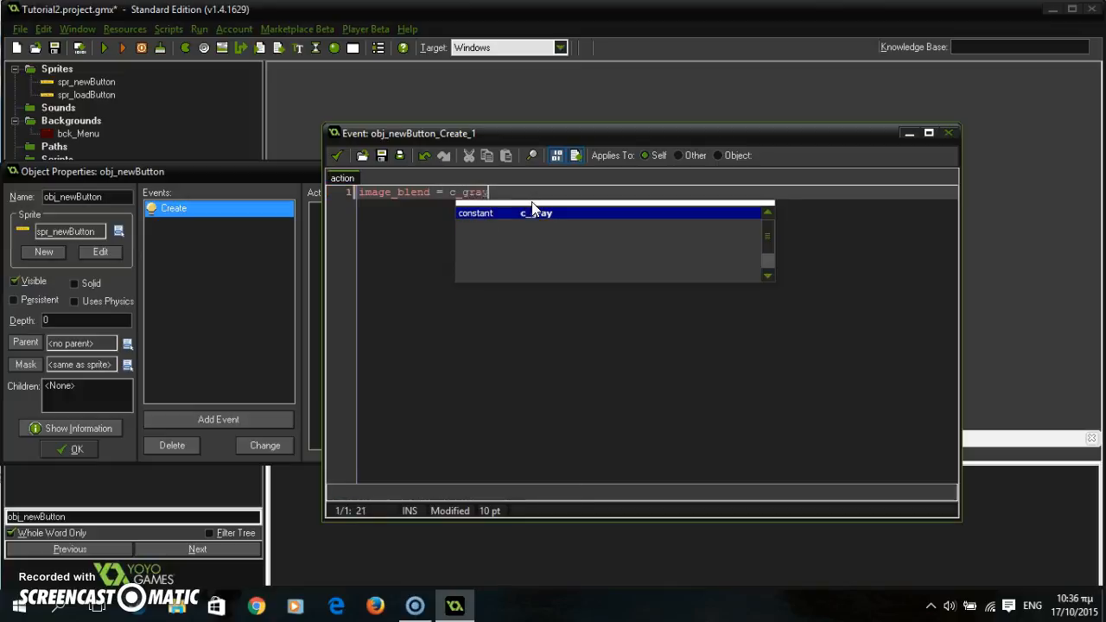
left_click(337, 155)
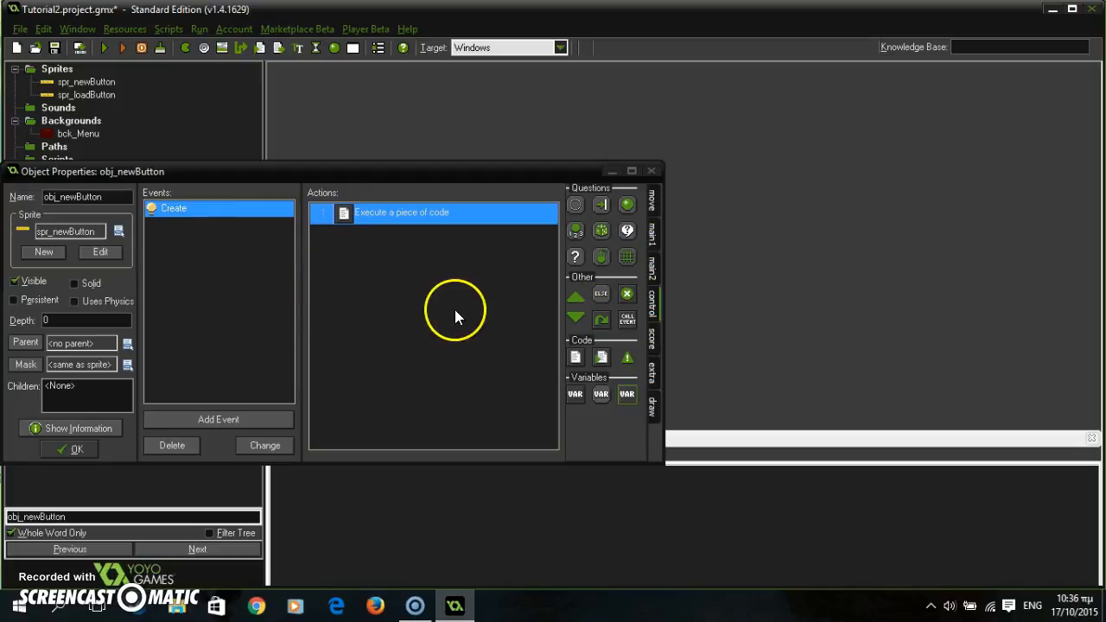
- Add a Mouse Enter event to obj_newButton with an Execute Code action
left_click(270, 419)
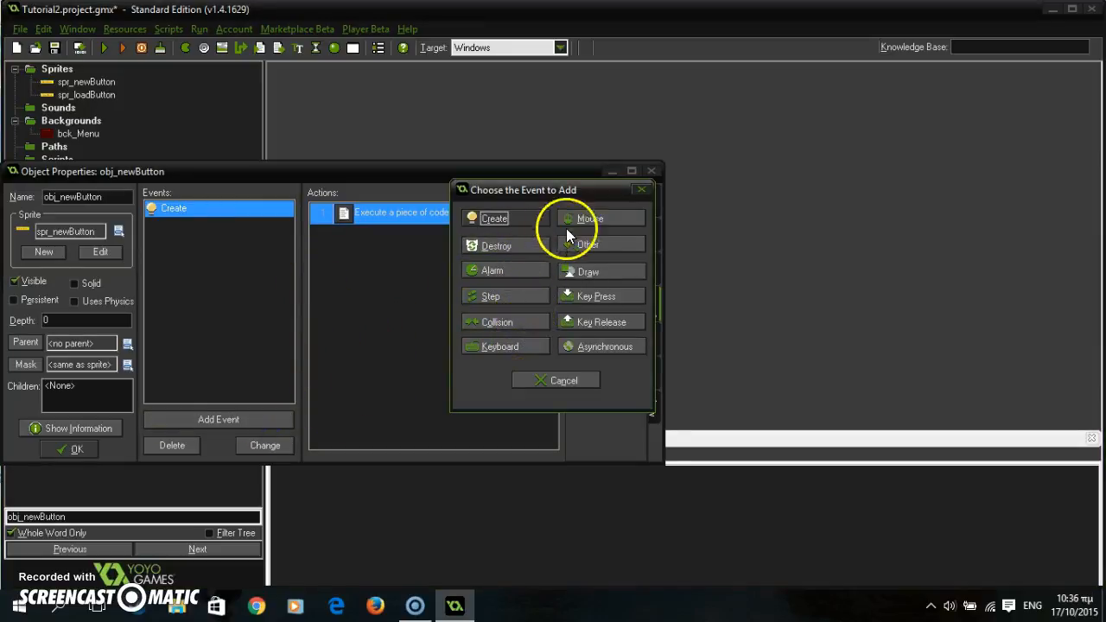
left_click(587, 220)
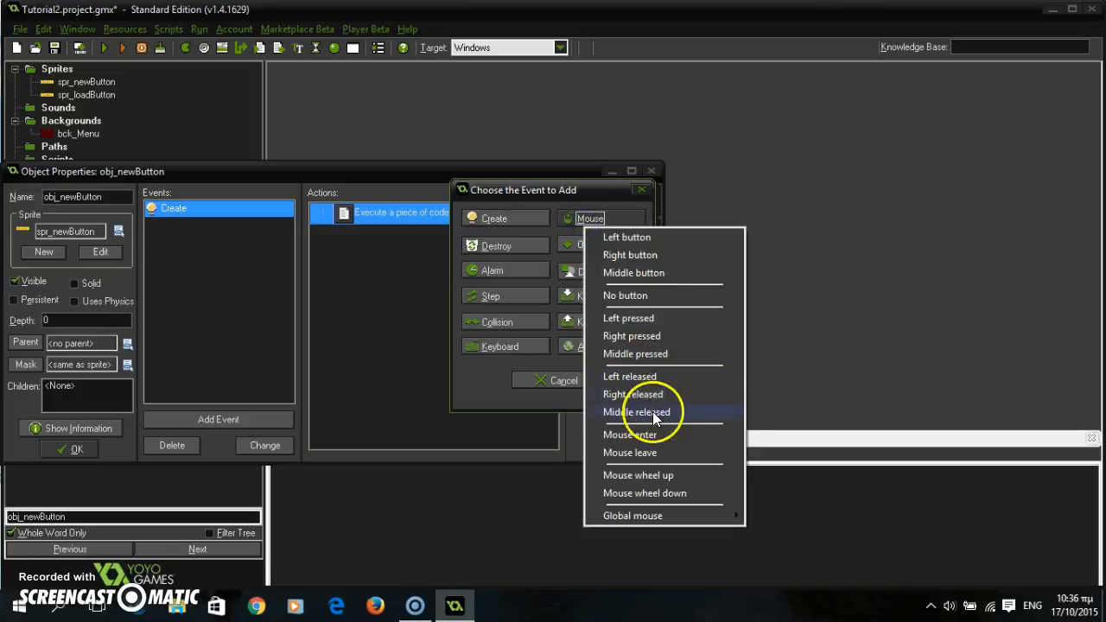
left_click(637, 436)
left_click_drag(574, 357, 479, 320)
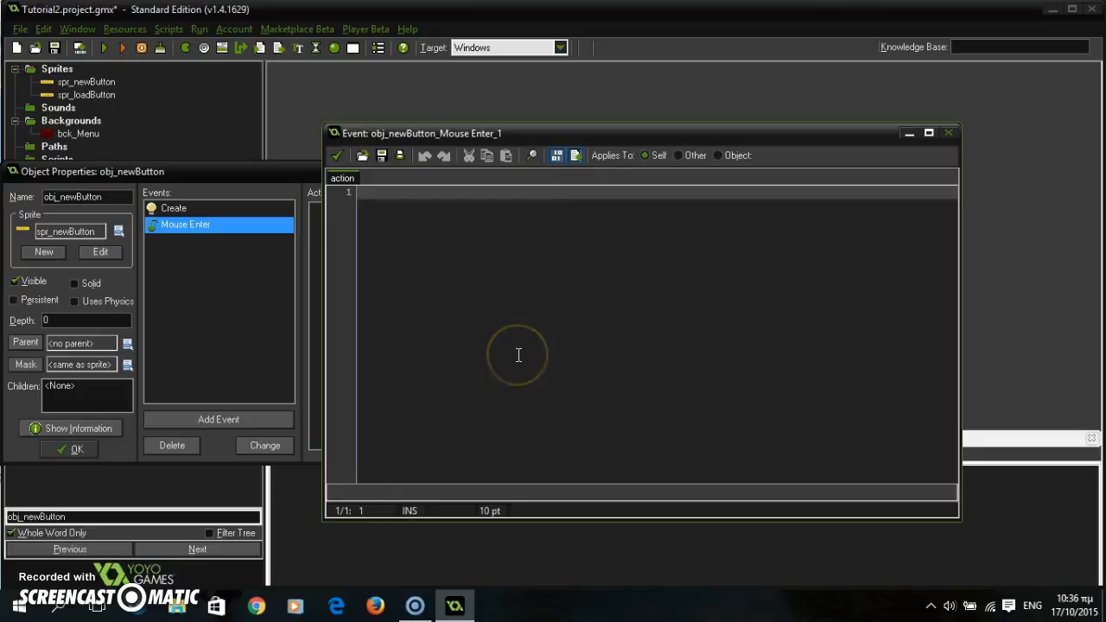
- Write image_blend = c_white as the Mouse Enter event's code and accept it
type("image_b")
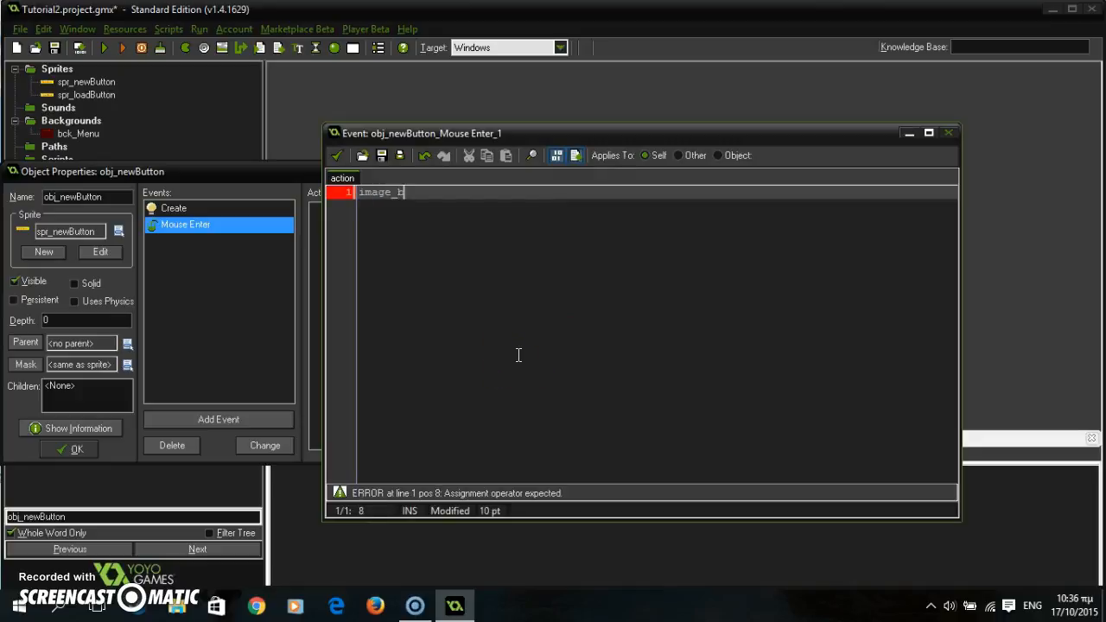
type("lend = ")
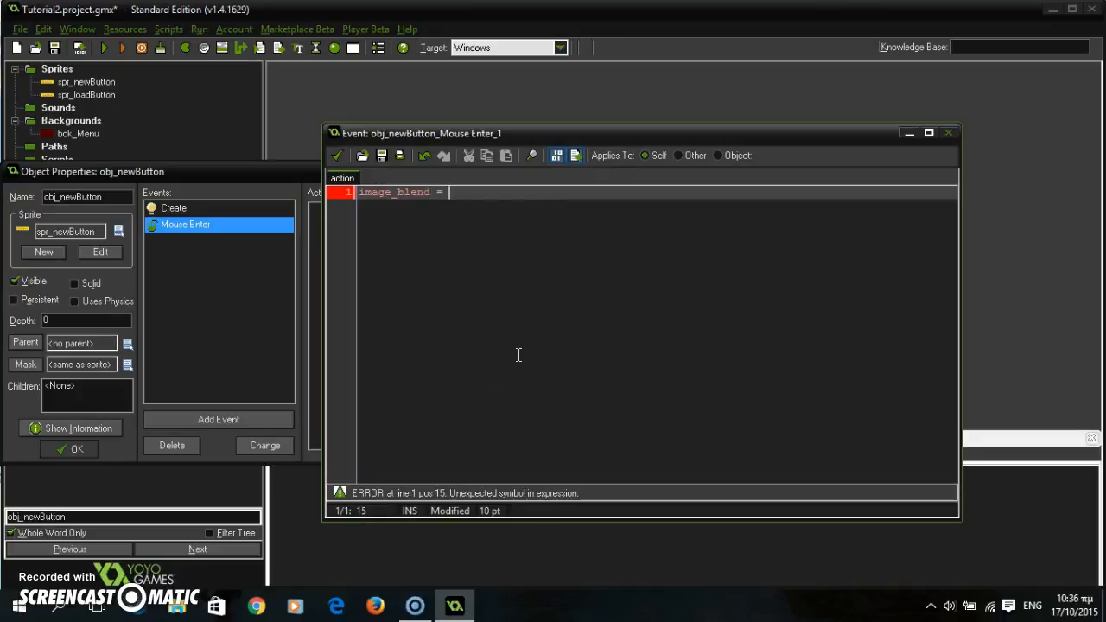
type("c wh")
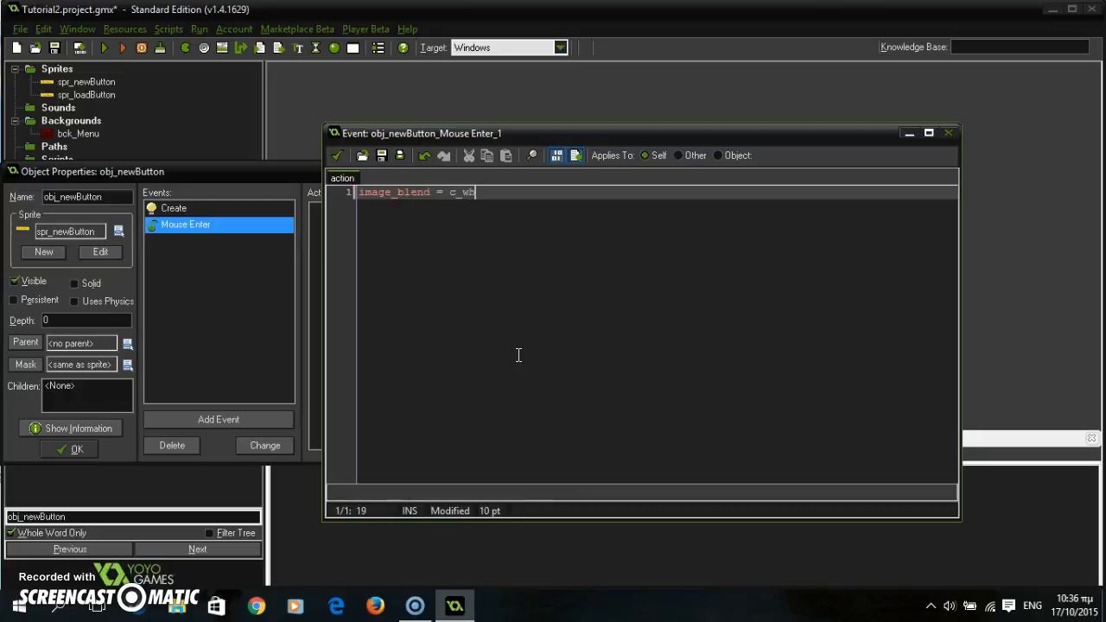
type("ite")
left_click(336, 155)
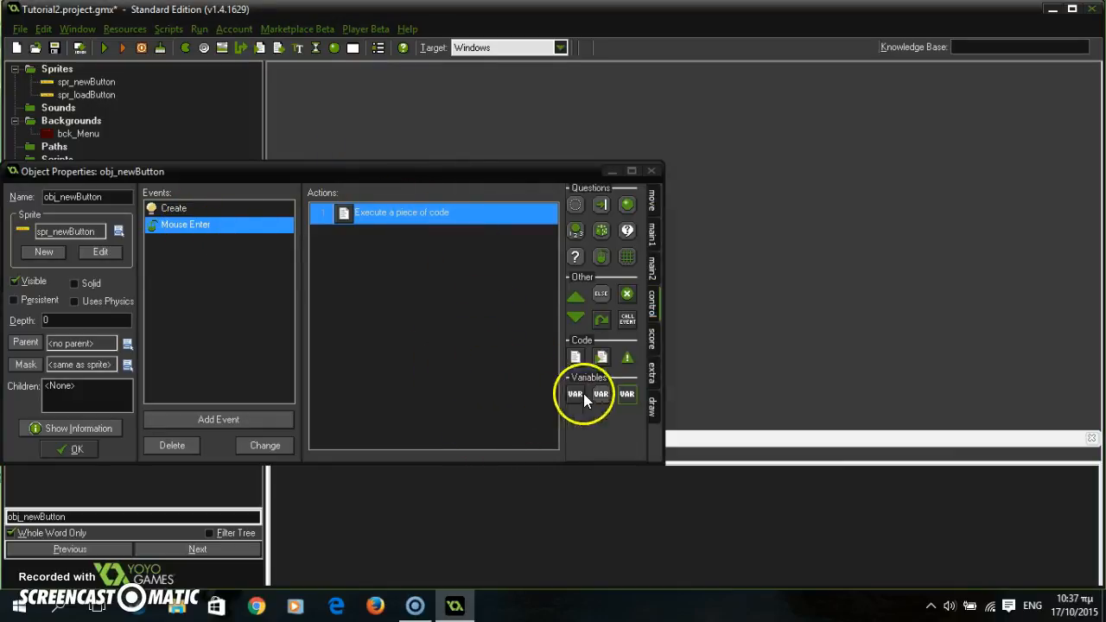
- Add a Mouse Leave event to obj_newButton with an Execute Code action
left_click(575, 357)
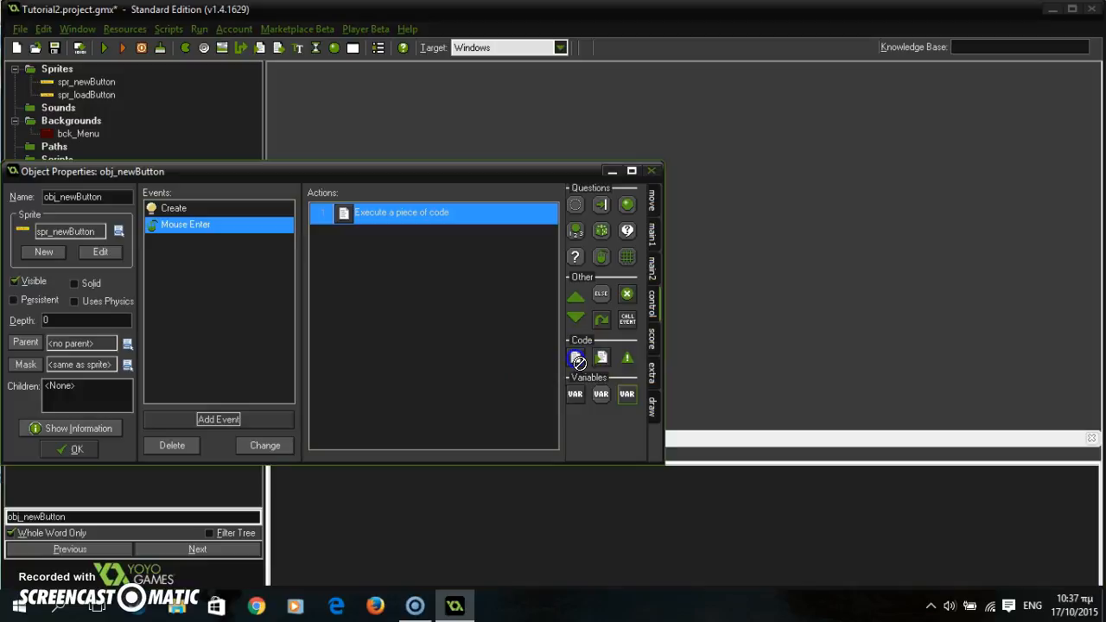
left_click(220, 421)
left_click(583, 217)
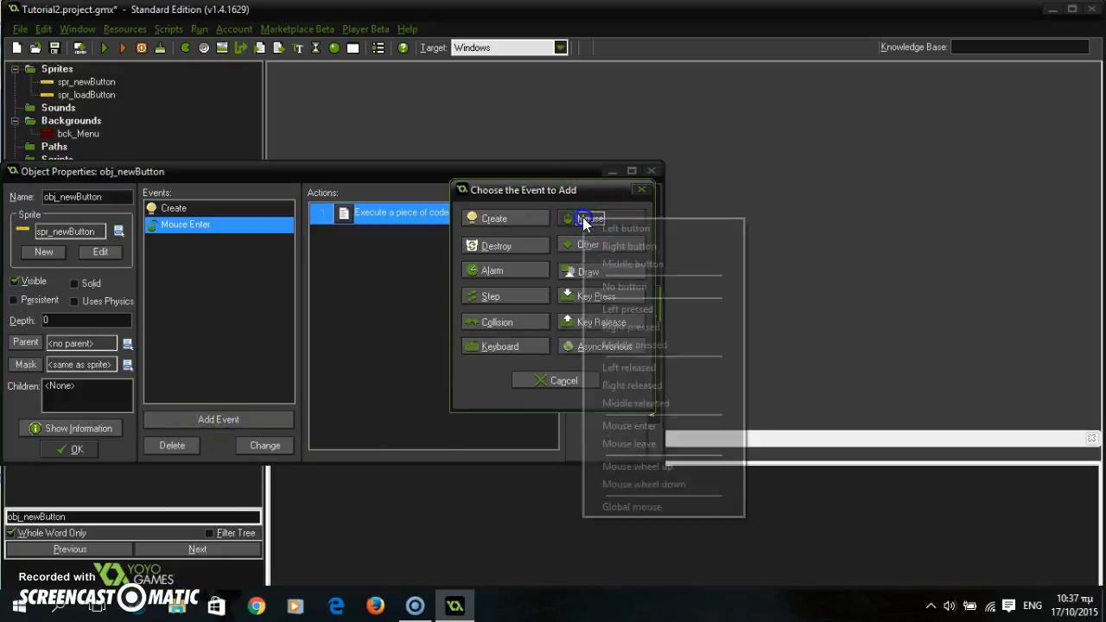
left_click(613, 444)
left_click_drag(583, 357, 381, 323)
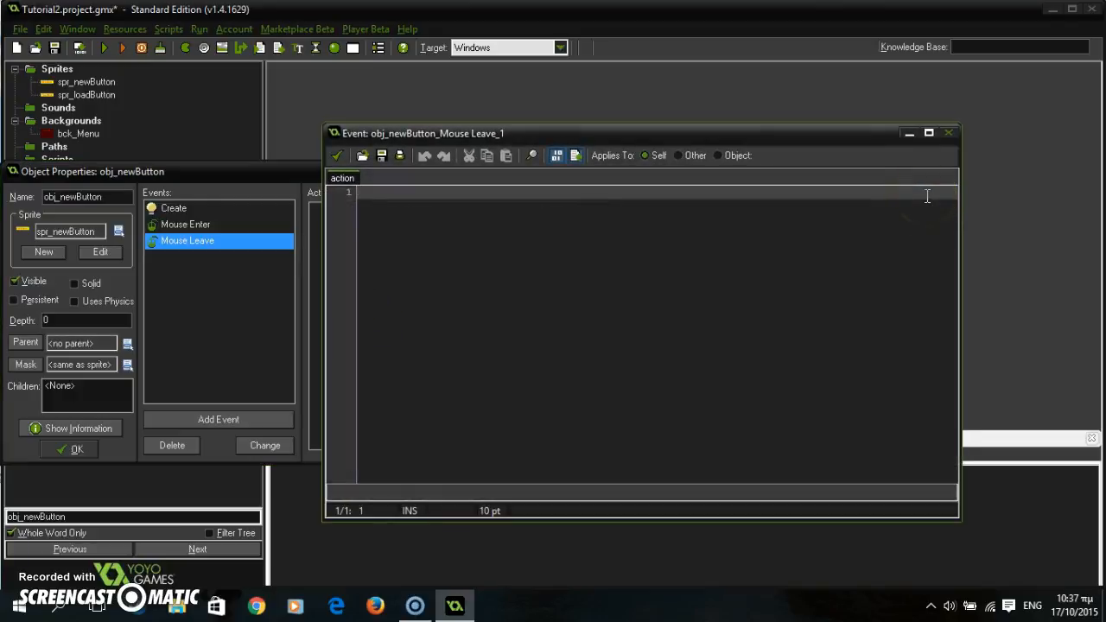
- Write image_blend = c_gray as the Mouse Leave event's code, then accept the code and the obj_newButton properties
type("image_")
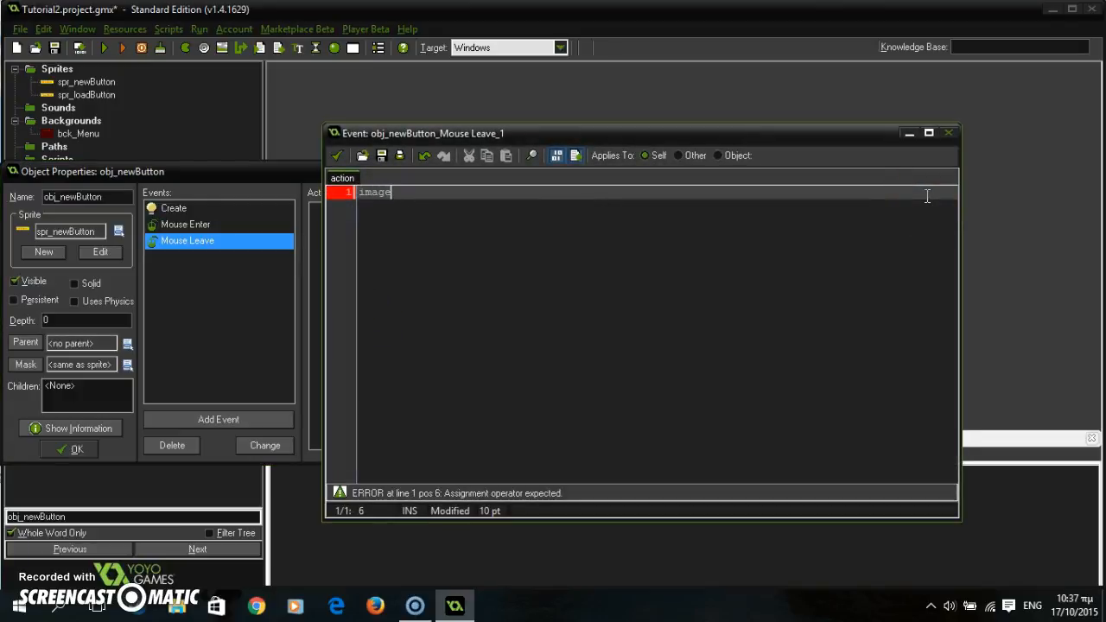
type("blend")
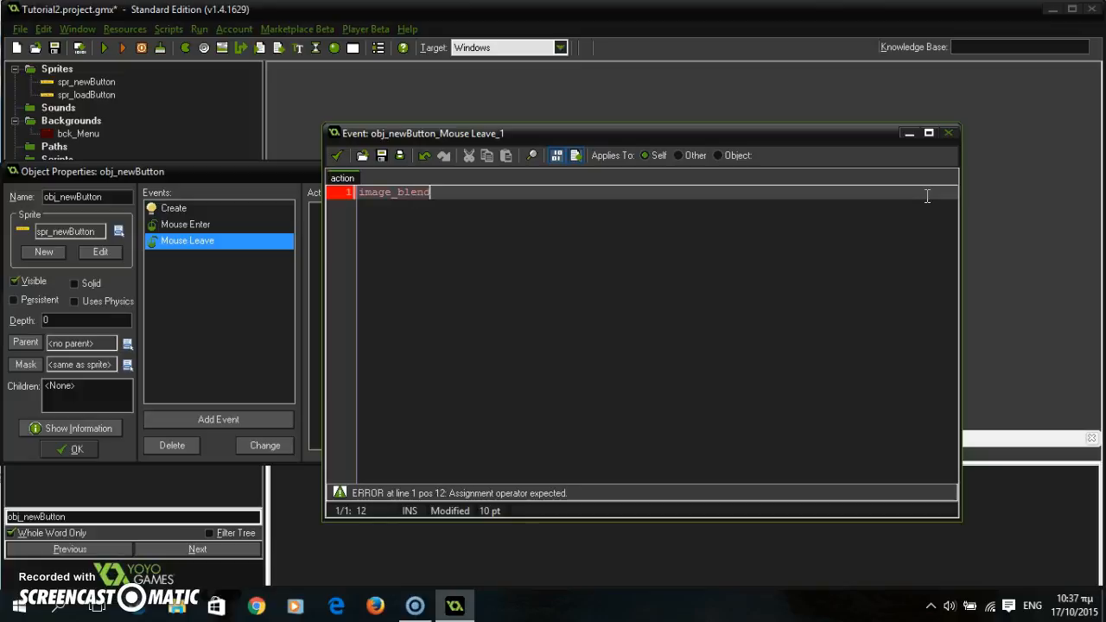
type(" = ")
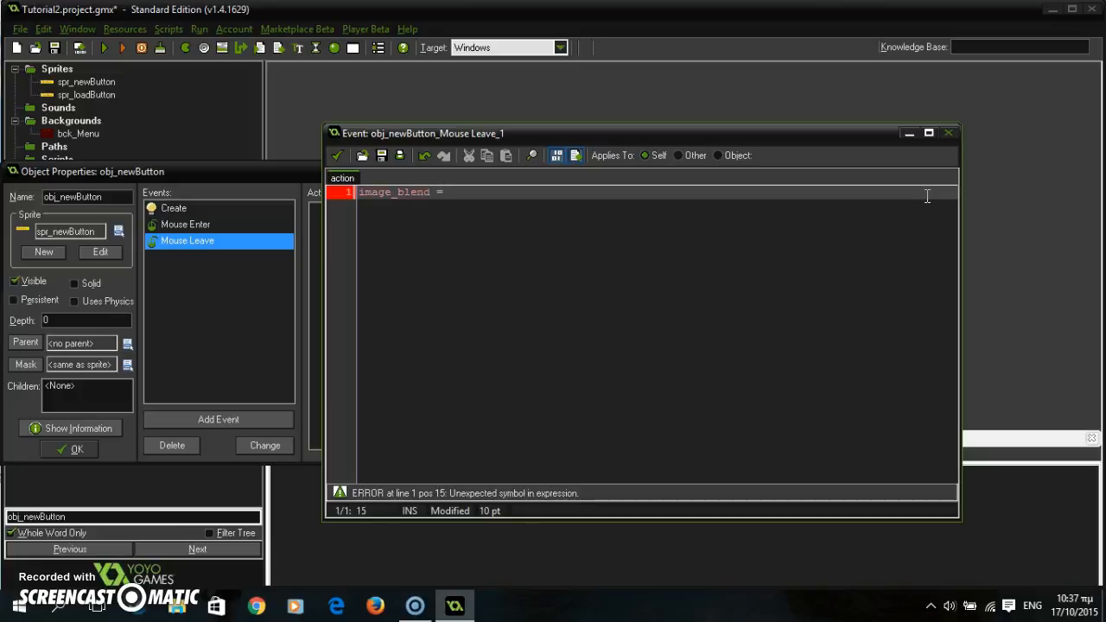
type("c_gray")
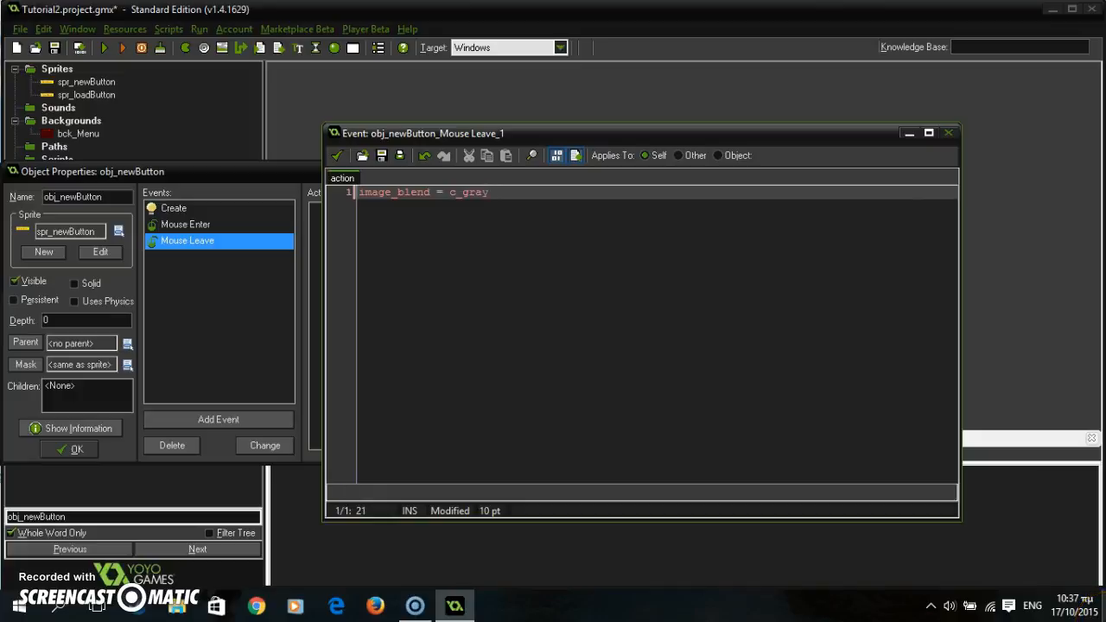
left_click(338, 156)
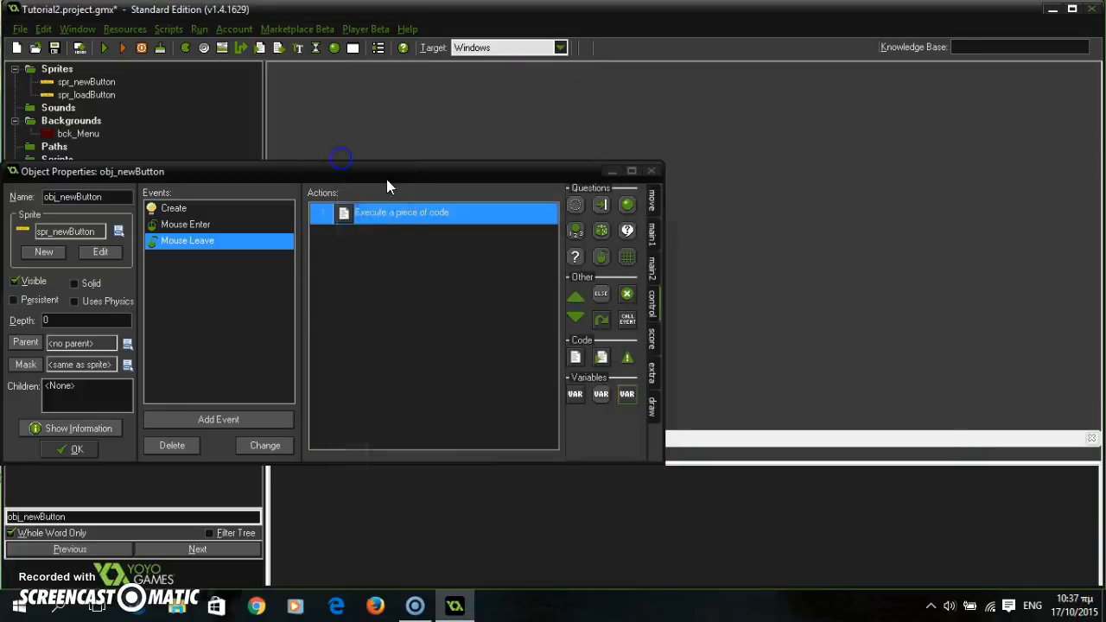
left_click(77, 450)
- Duplicate obj_newButton as obj_loadButton, assign the copy the spr_loadButton sprite and accept it
right_click(73, 225)
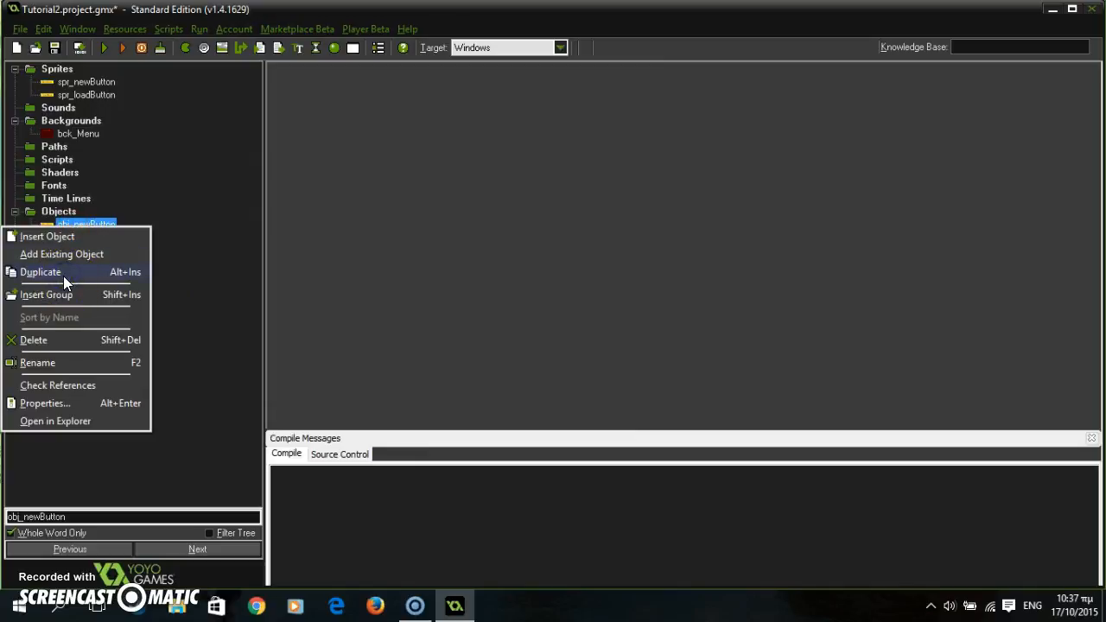
left_click(45, 271)
double_click(117, 198)
type("obj_loadButton")
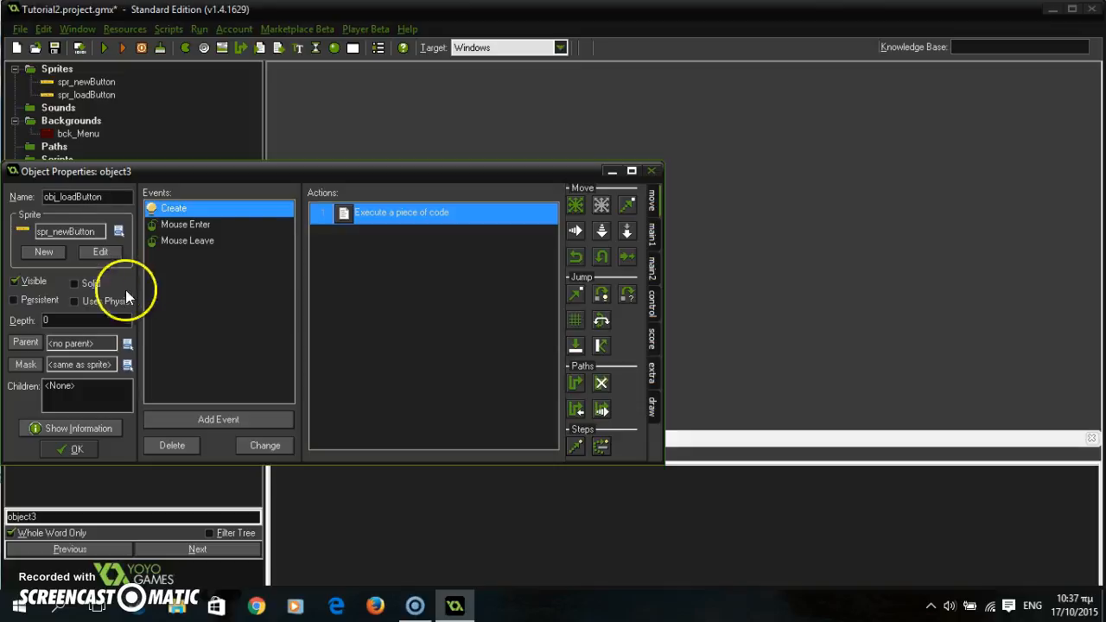
left_click(117, 233)
left_click(147, 279)
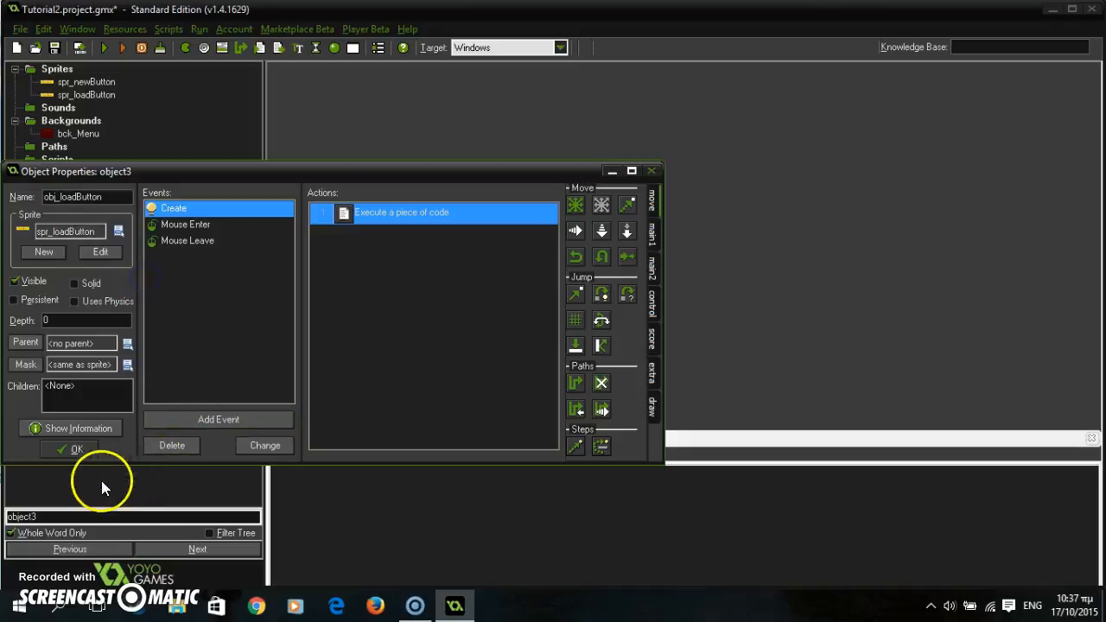
left_click(90, 453)
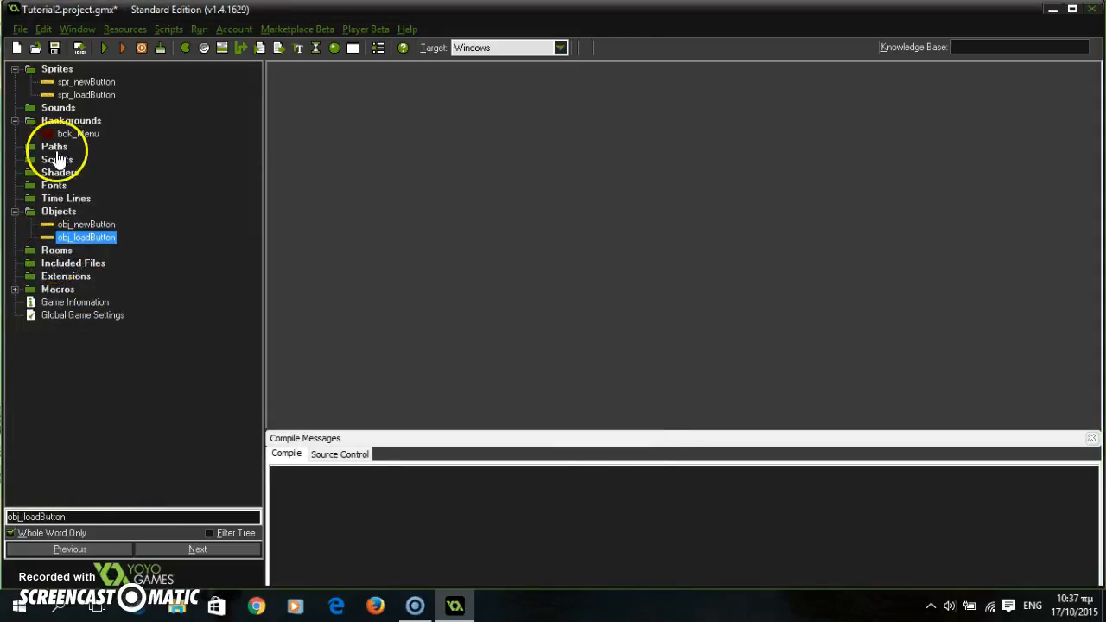
- Create a new room and set its height to 780
right_click(59, 250)
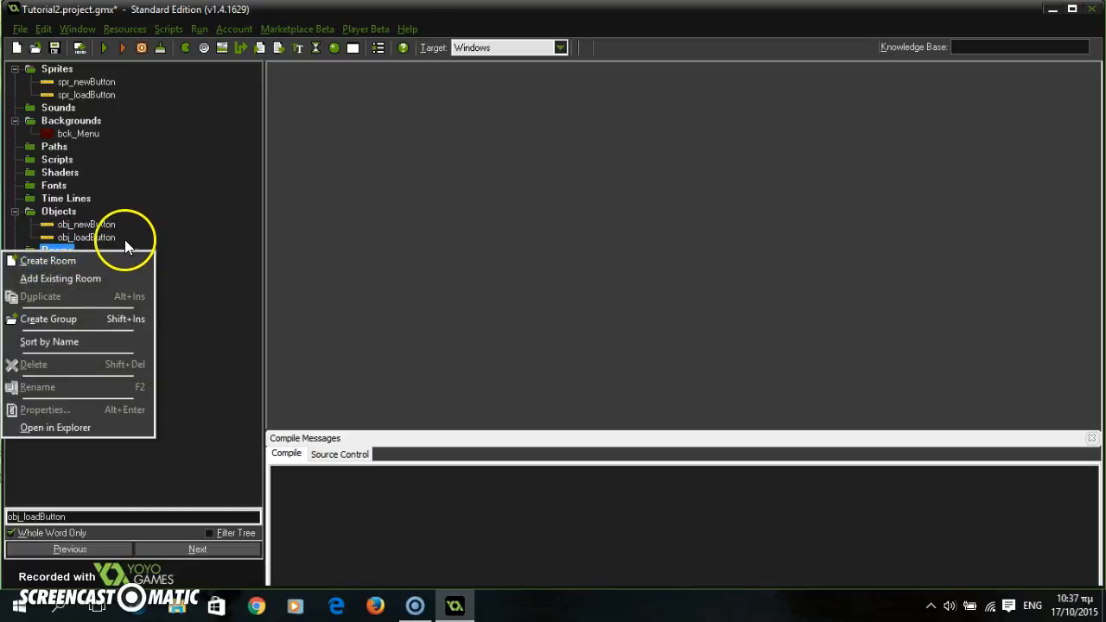
left_click(48, 260)
double_click(82, 305)
type("7")
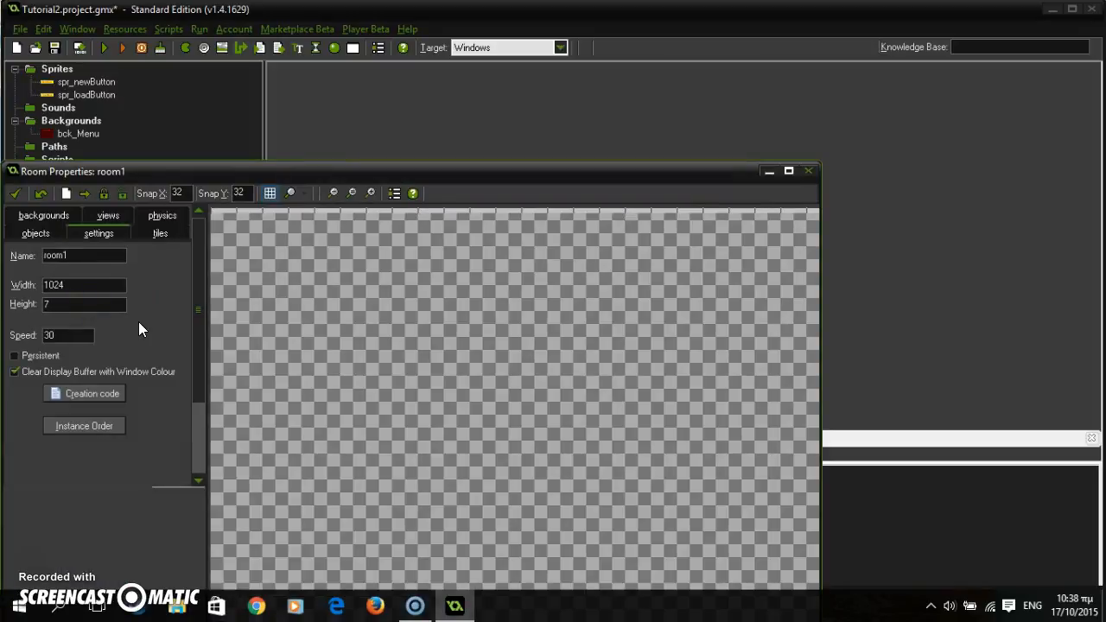
type("80")
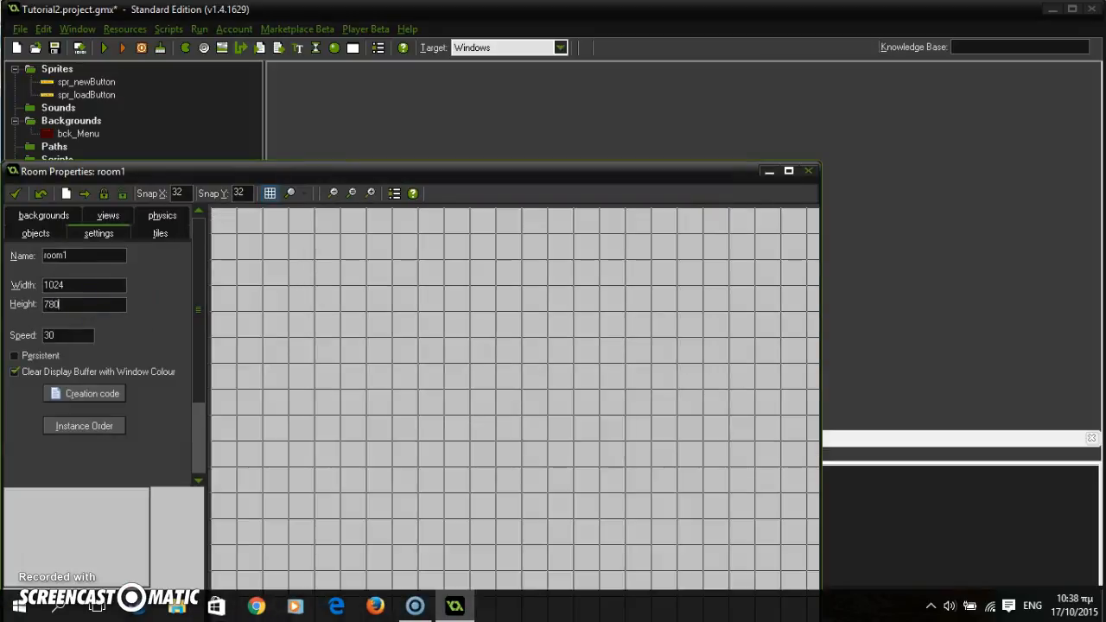
- Rename the new room MainMenu in its settings
scroll(427, 321, "down", 1)
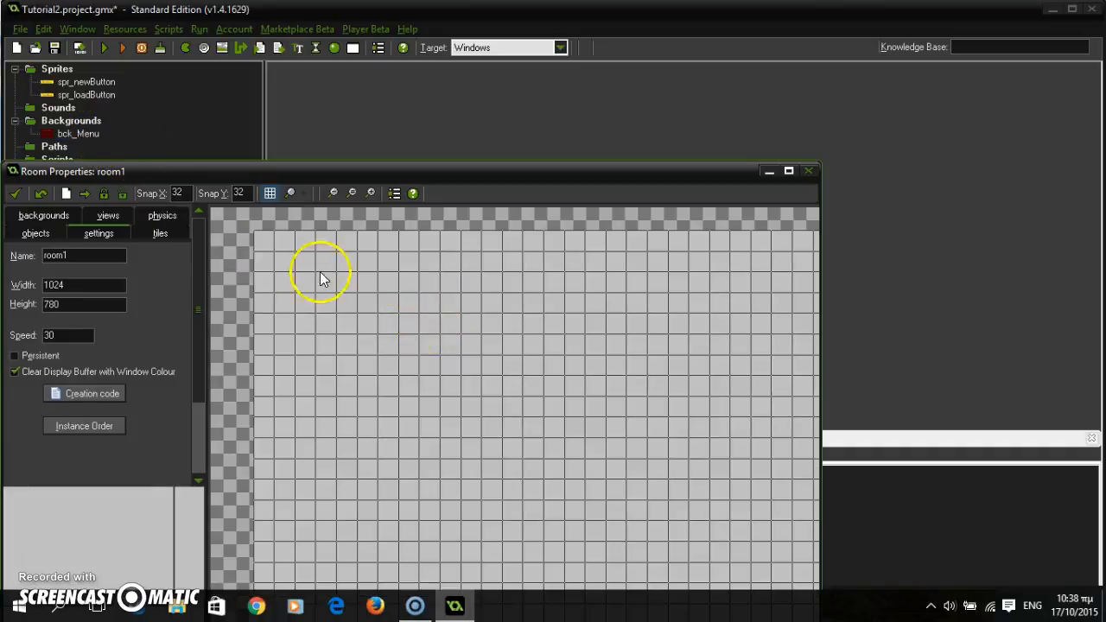
double_click(111, 257)
type("rMENU")
key("BackSpace")
key("BackSpace")
key("BackSpace")
key("BackSpace")
key("BackSpace")
type("mAIN")
key("BackSpace")
key("BackSpace")
key("BackSpace")
key("BackSpace")
type("Ma")
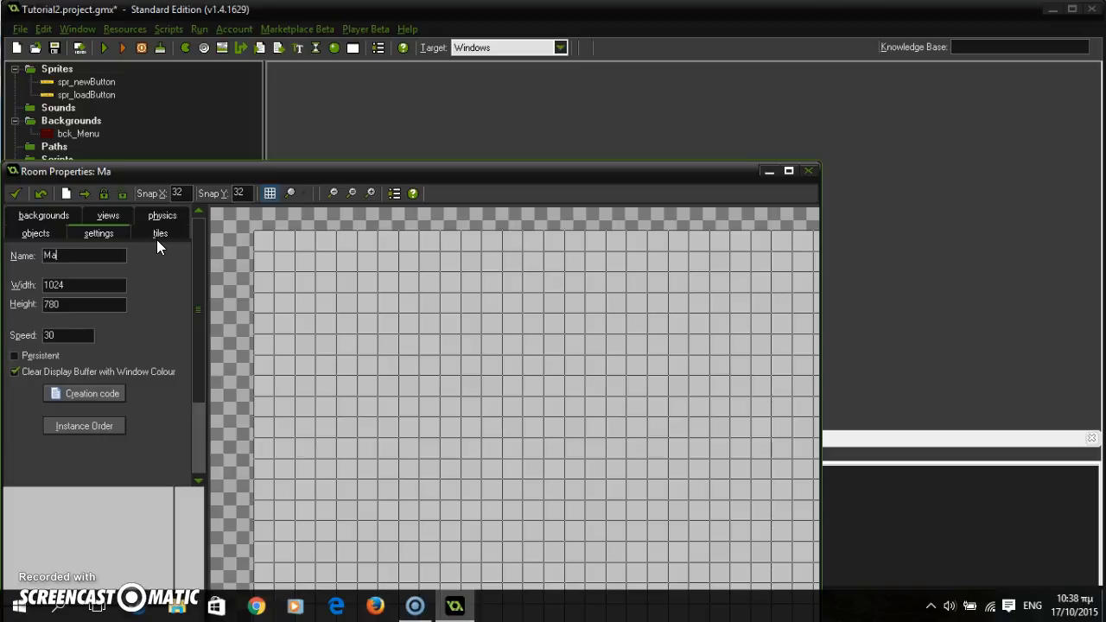
type("inMenu")
- Assign bck_Menu as Background 0 of the MainMenu room
left_click(46, 213)
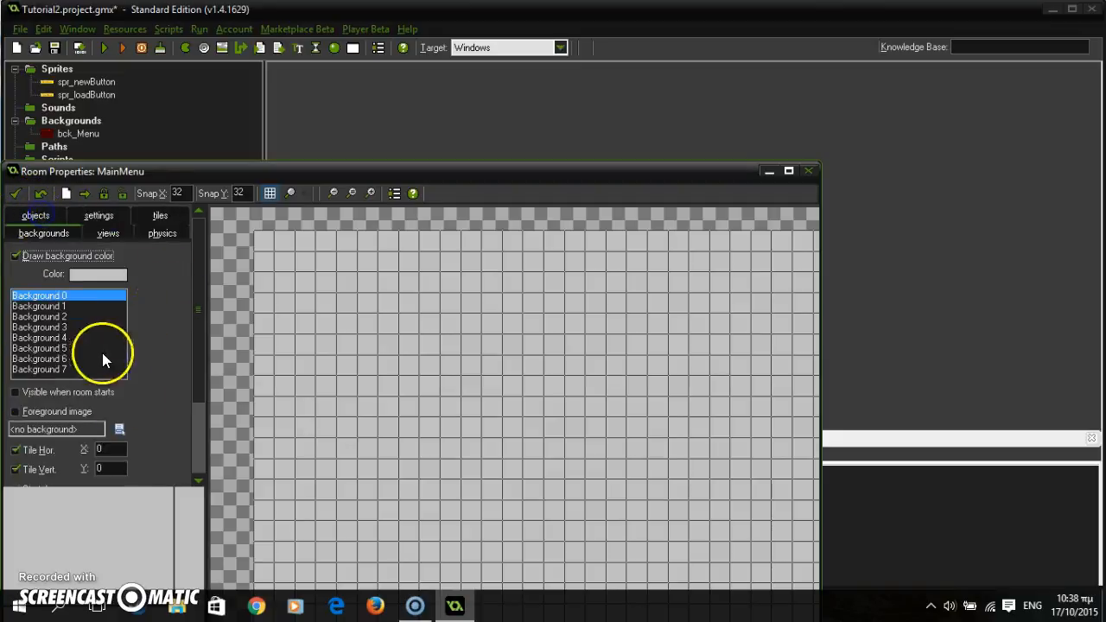
left_click(119, 429)
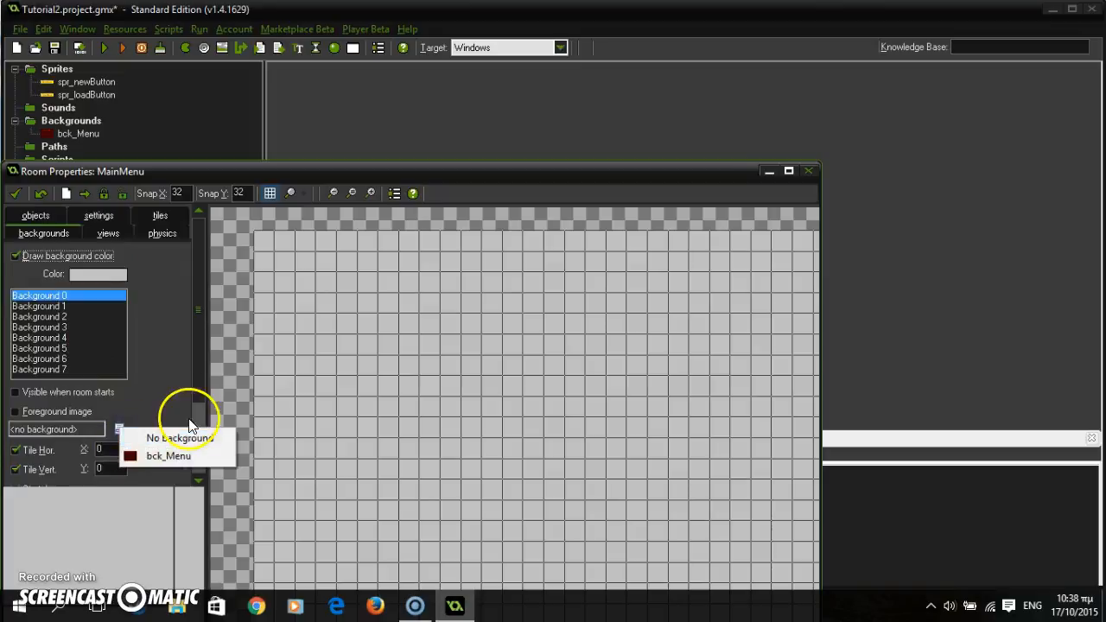
left_click(157, 459)
scroll(398, 406, "down", 2)
scroll(398, 403, "down", 1)
middle_click_drag(418, 405, 358, 358)
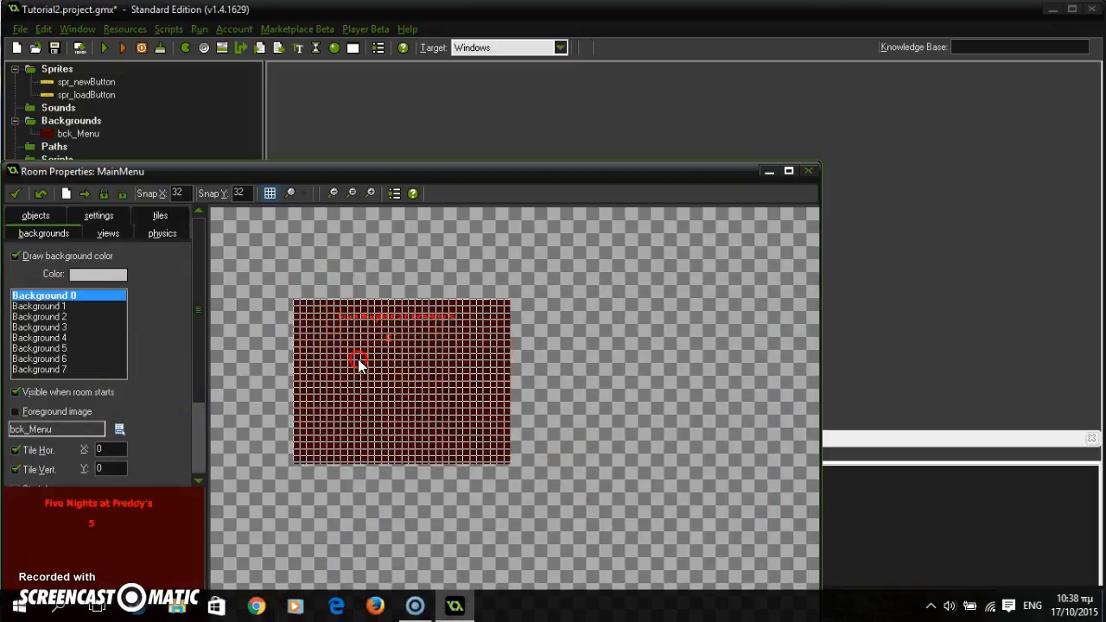
scroll(358, 359, "up", 3)
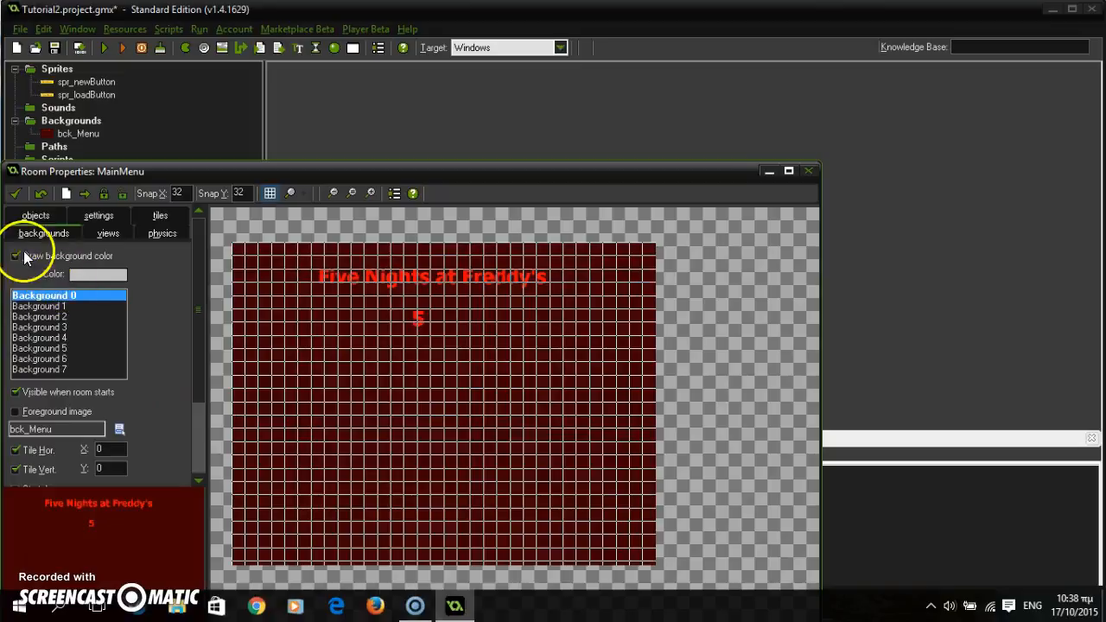
- Place an obj_newButton instance in the MainMenu room, roughly centred below the title at about Y 352
left_click(35, 215)
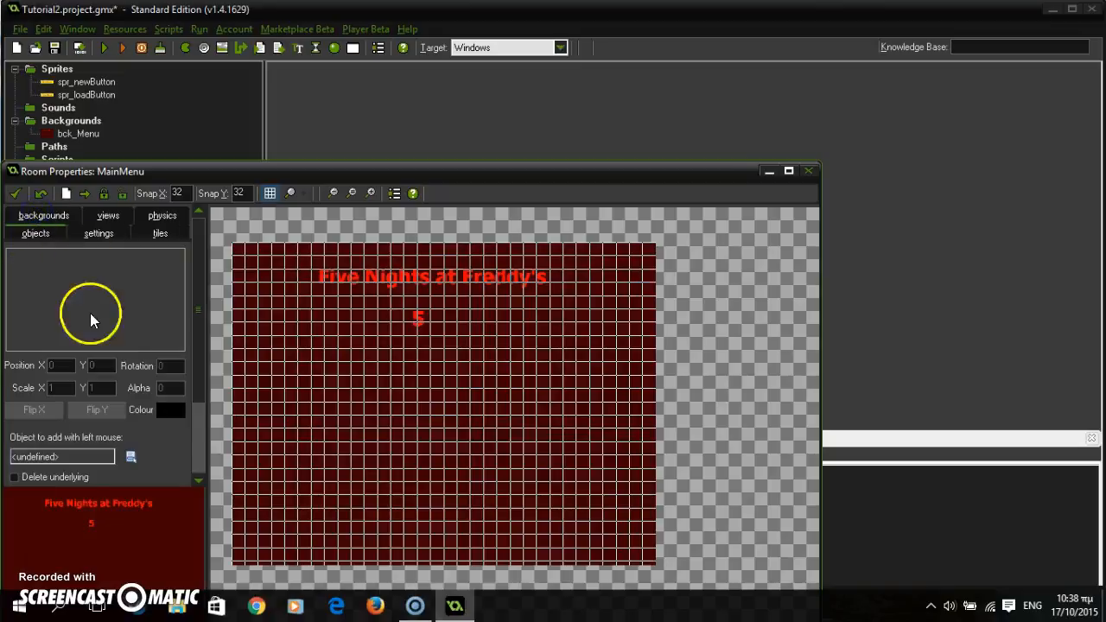
left_click(47, 215)
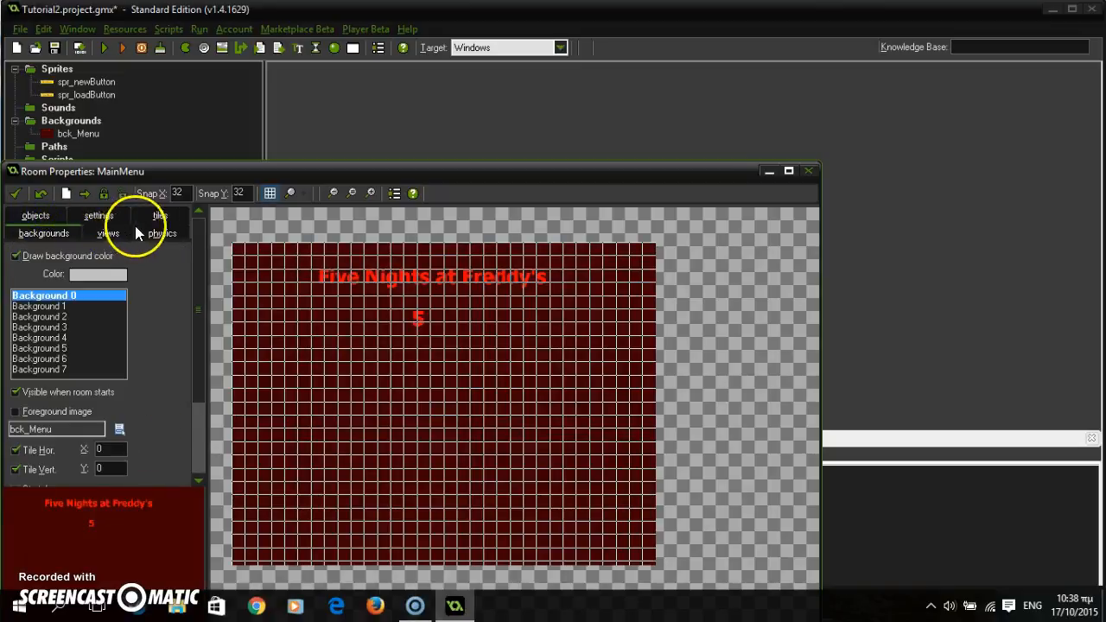
left_click(110, 216)
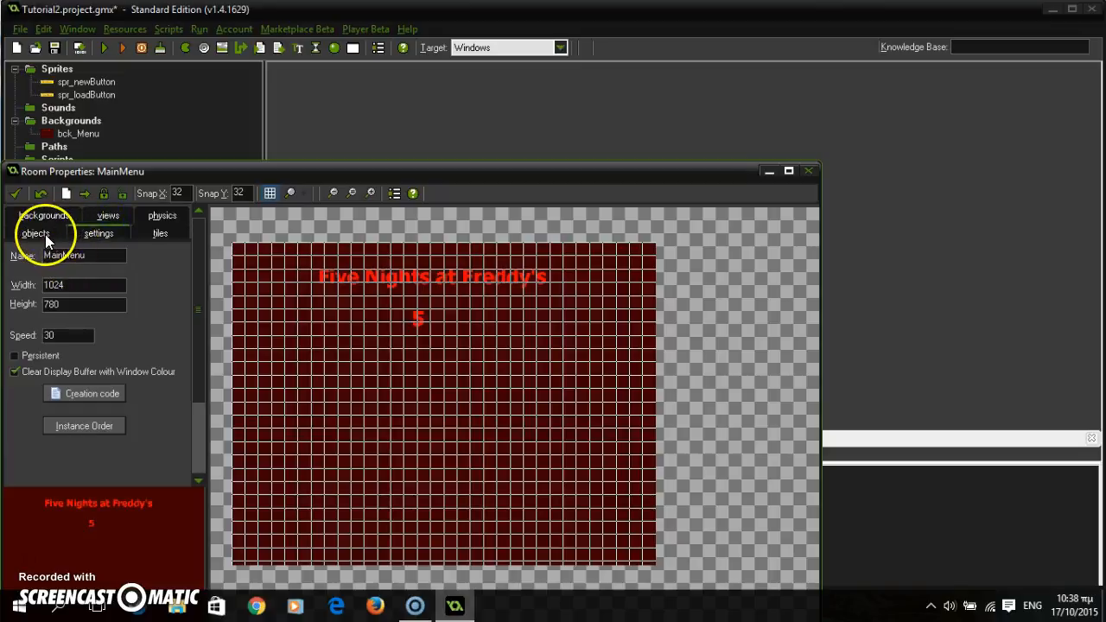
left_click(43, 235)
left_click(131, 456)
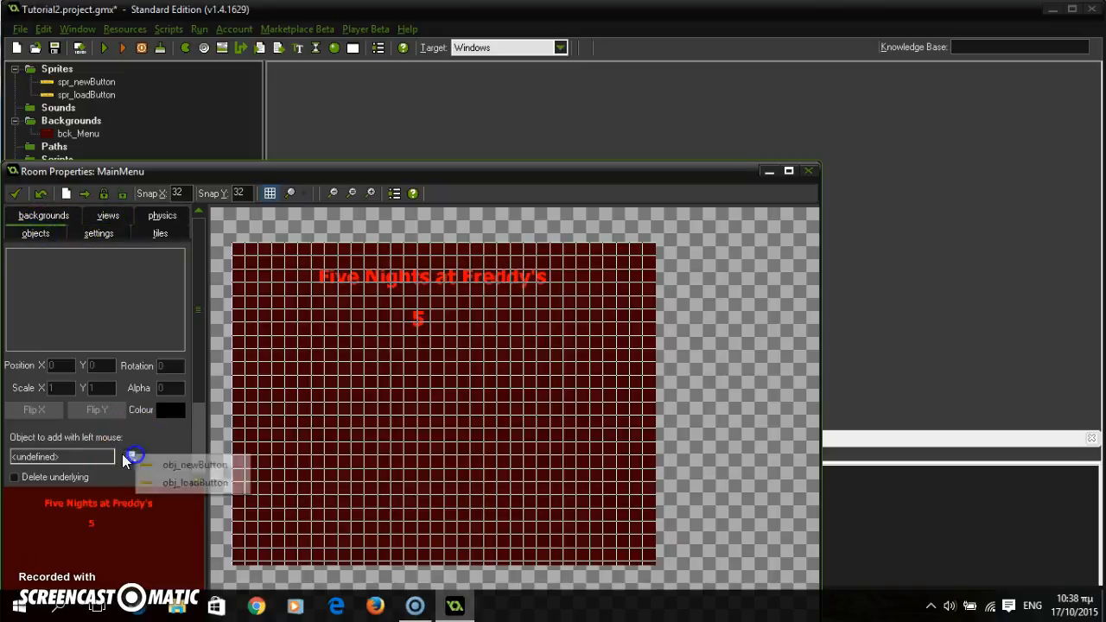
left_click(197, 465)
left_click_drag(410, 439, 398, 393)
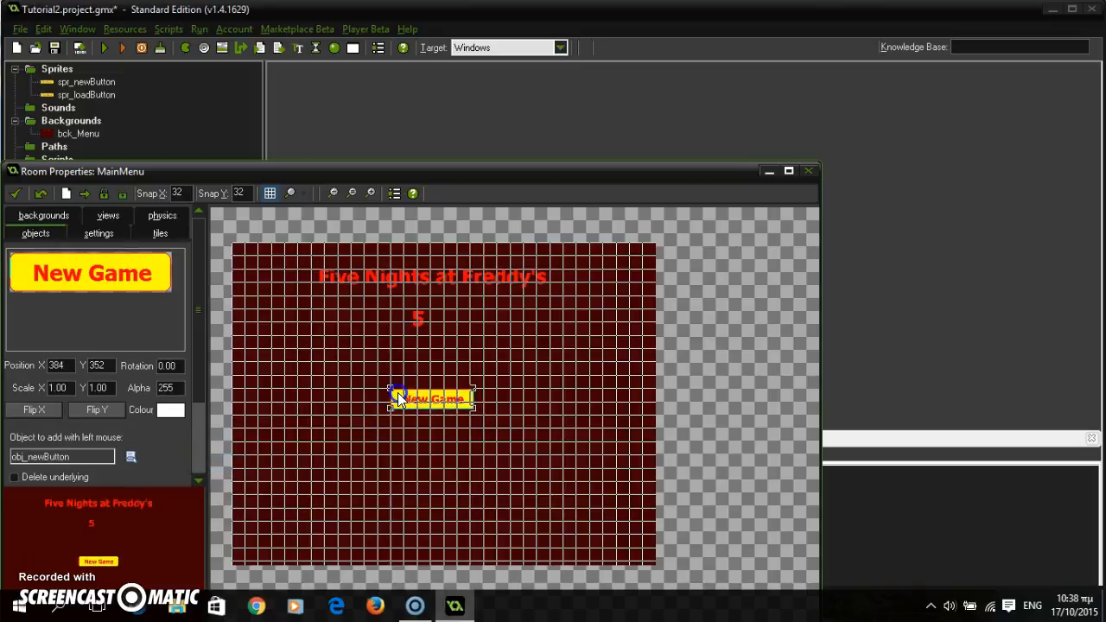
- Place an obj_loadButton instance directly below the New Game button at X 352, Y 480, and accept the room
left_click(136, 454)
left_click(164, 480)
left_click(408, 458)
mouse_move(408, 458)
left_mouse_down()
mouse_move(384, 460)
mouse_move(391, 452)
left_mouse_up()
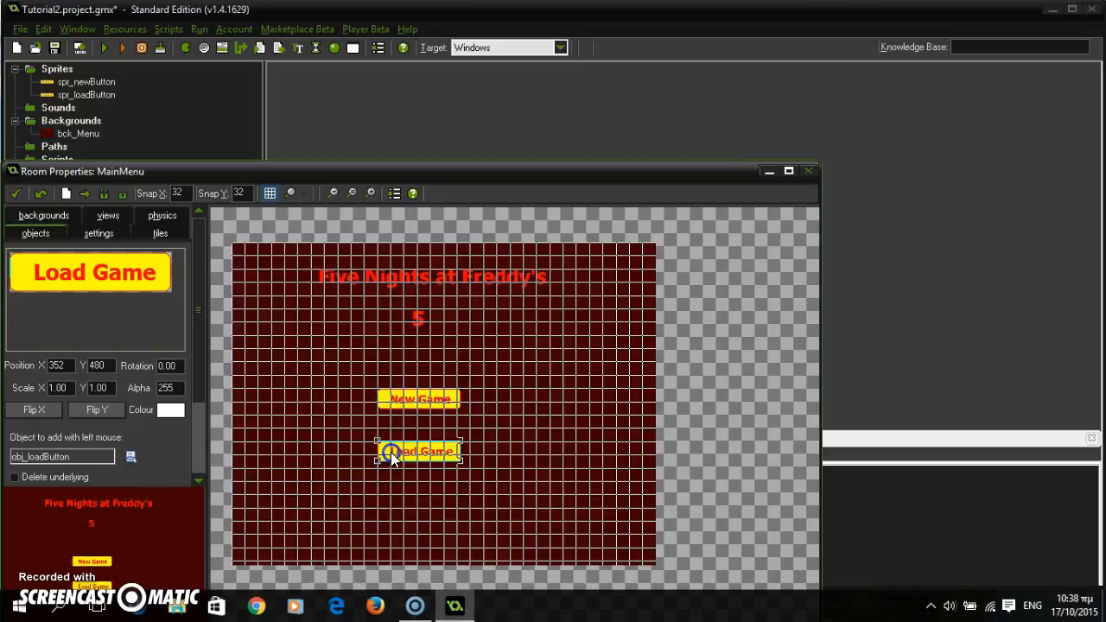
left_click(14, 196)
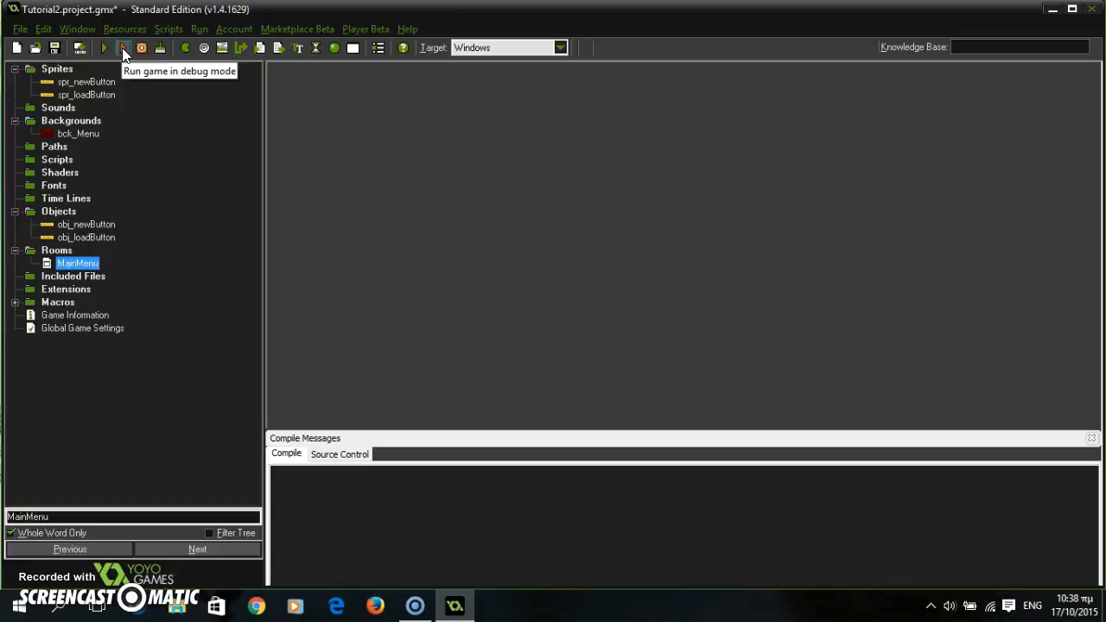
- Run the game to test how the menu buttons react to the mouse, and close the game window
left_click(107, 48)
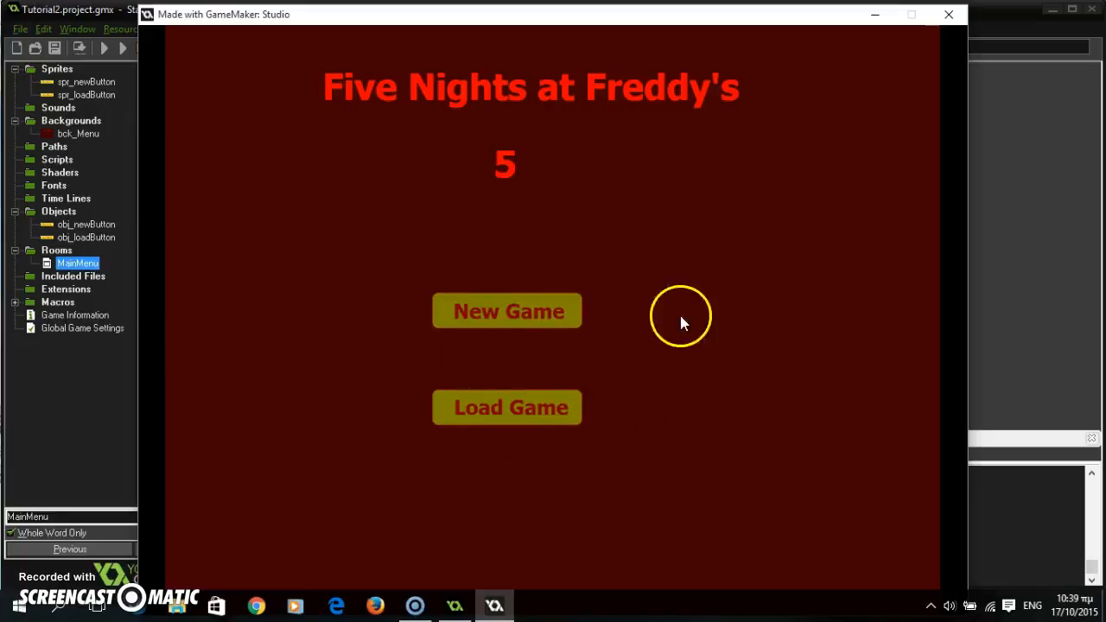
left_click(948, 15)
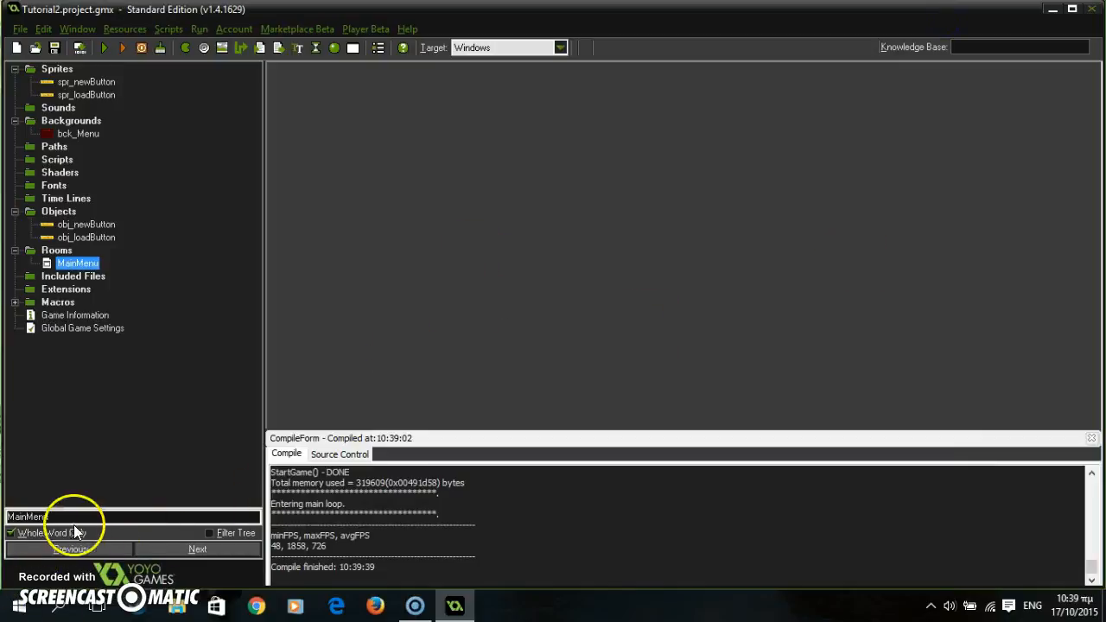